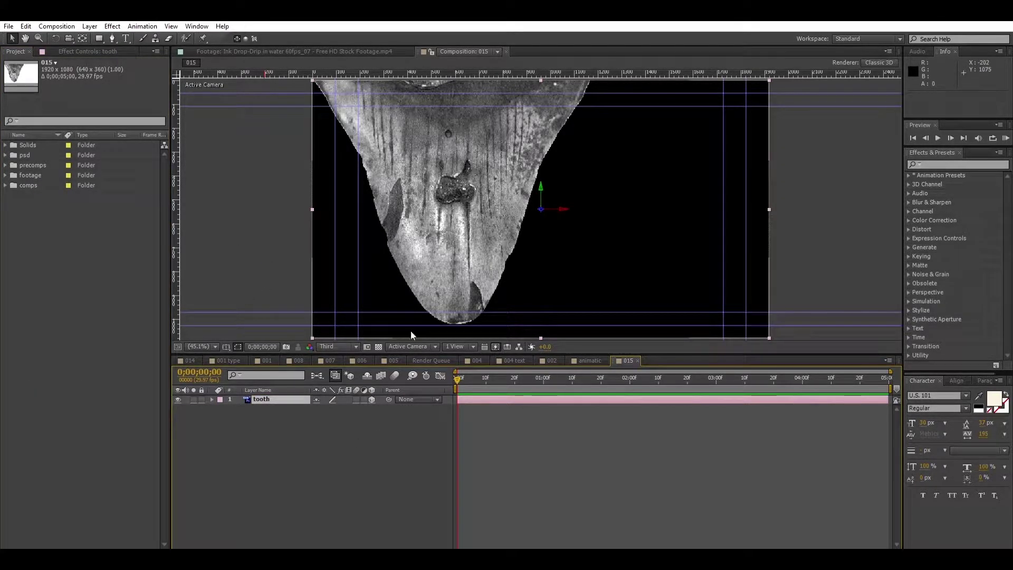
Add a spot light and widen its cone angle to 69°, checking it in 4 Views before returning to 1 View.
key(ctrl+alt+shift+l)
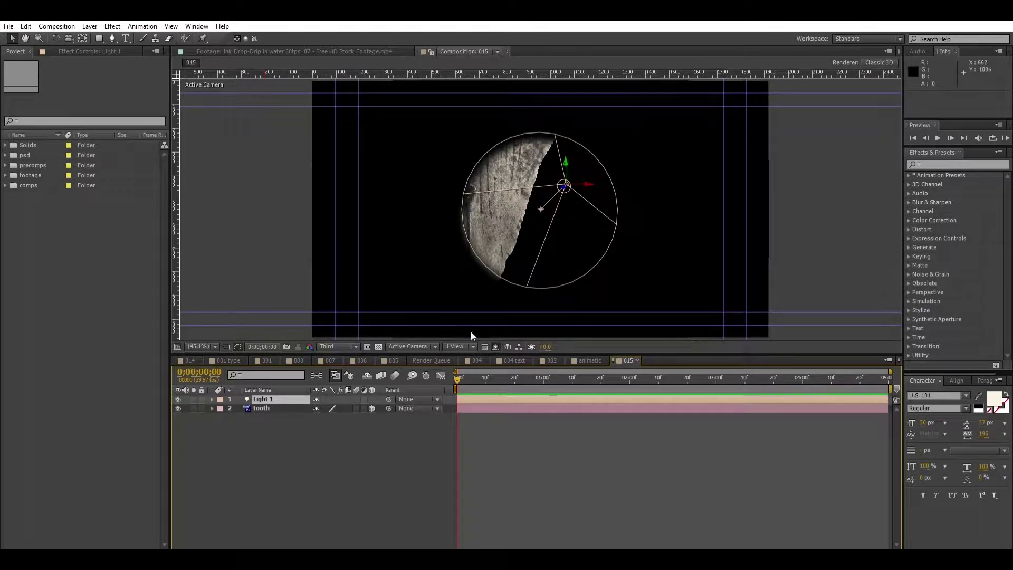
click(459, 347)
click(459, 381)
click(212, 399)
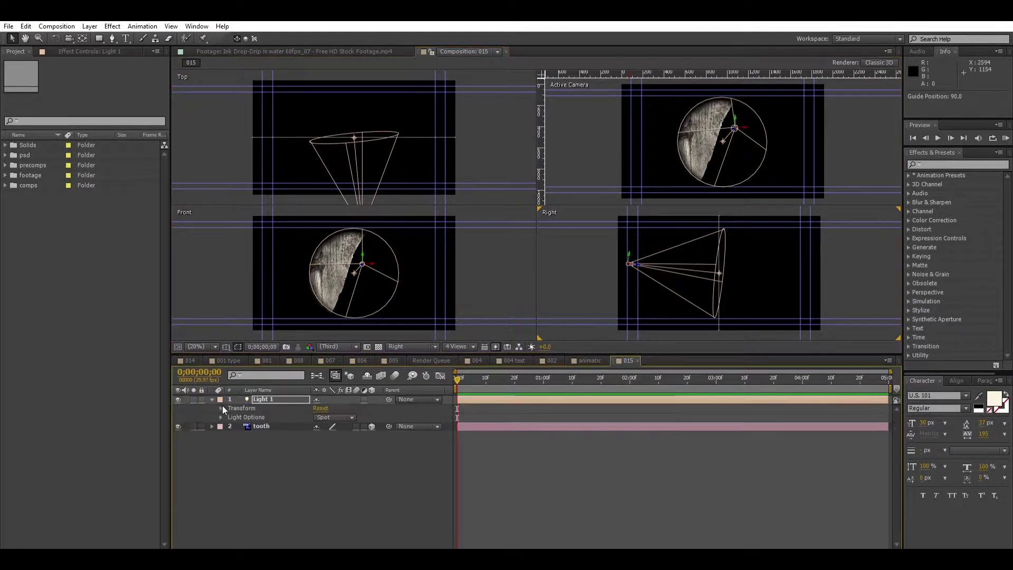
click(221, 417)
drag(320, 443, 454, 347)
click(454, 346)
click(459, 355)
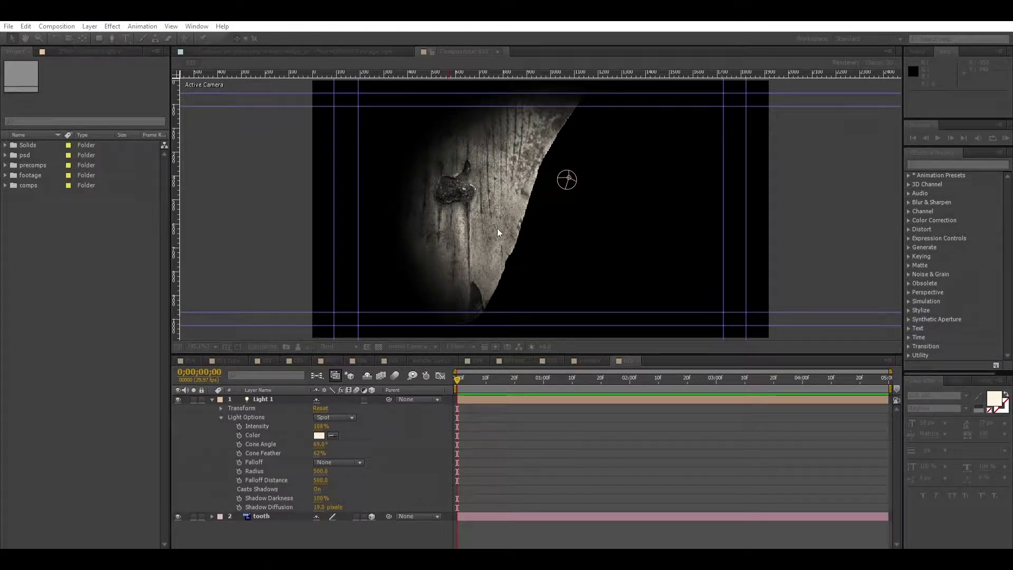
Add a second, red-tinted light and give it the red label colour.
key(Return)
click(220, 398)
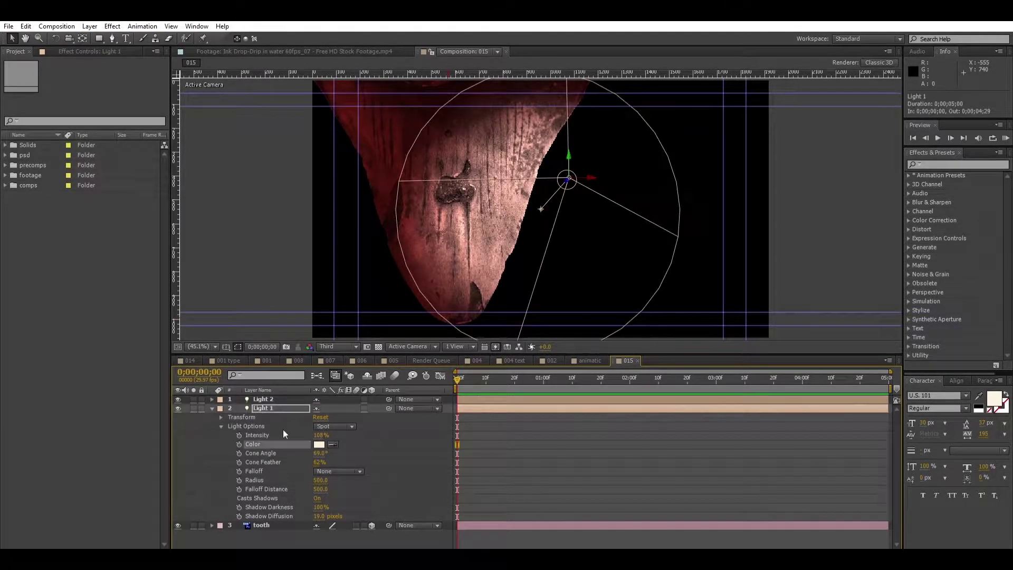
click(277, 189)
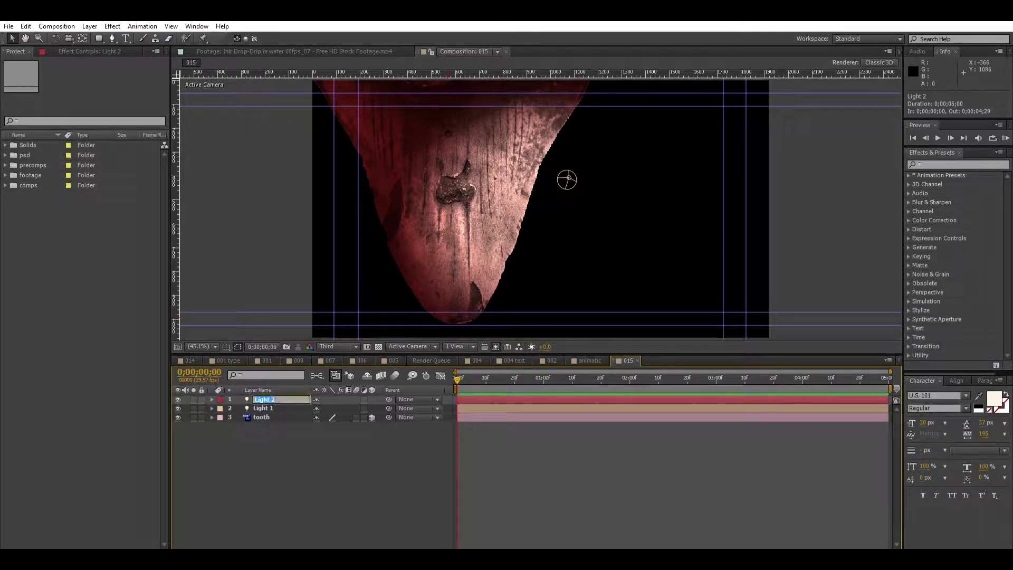
text(red)
Rename the two lights 'red' and 'ivory spot'.
click(285, 408)
text(ivory)
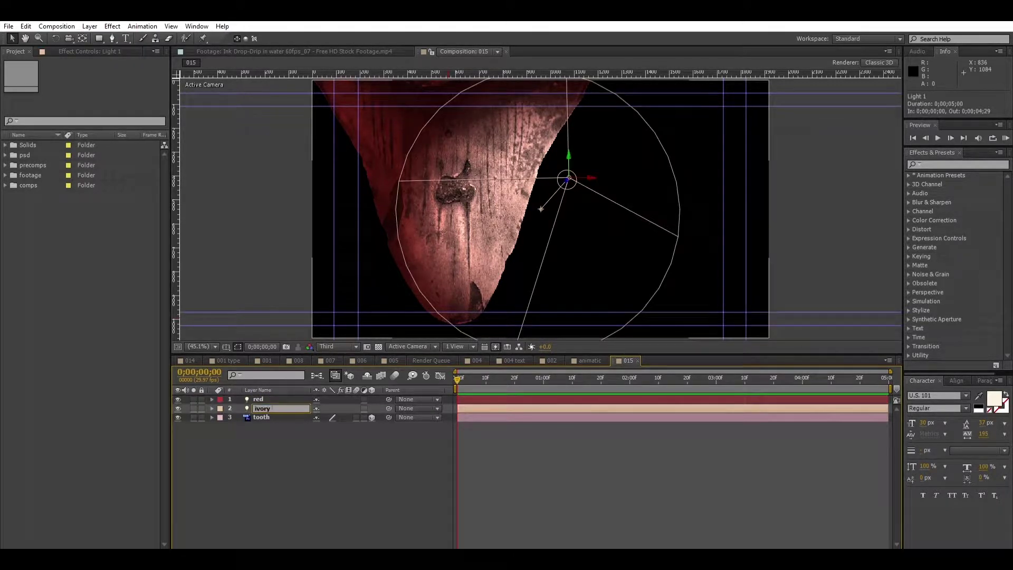
text( spot)
key(Return)
key(F2)
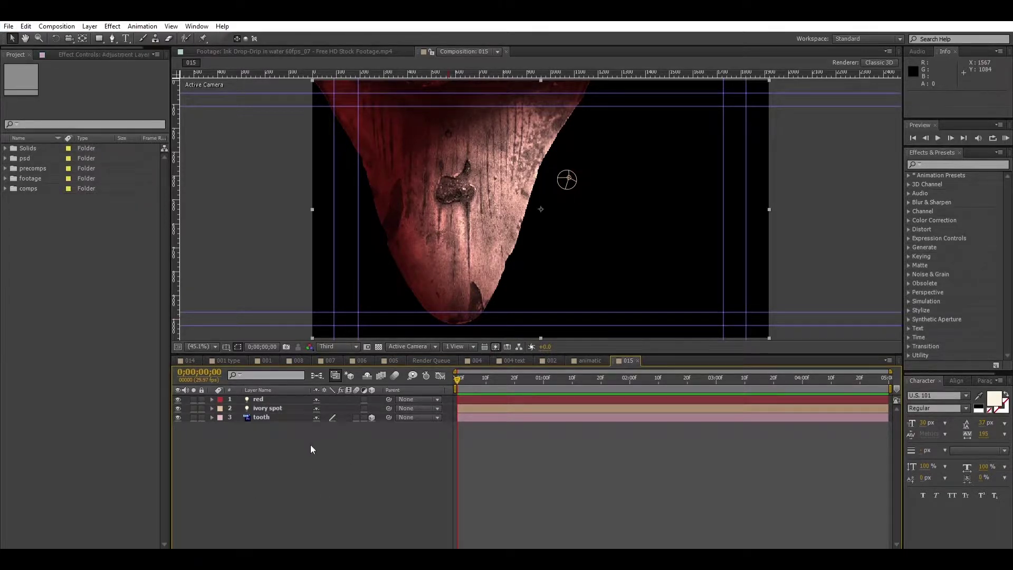
Add a new adjustment layer named 'blur' on top.
key(ctrl+alt+y)
text(ur)
key(Return)
Apply Gaussian Blur to the blur layer with blurriness 9.
click(998, 165)
text(blur)
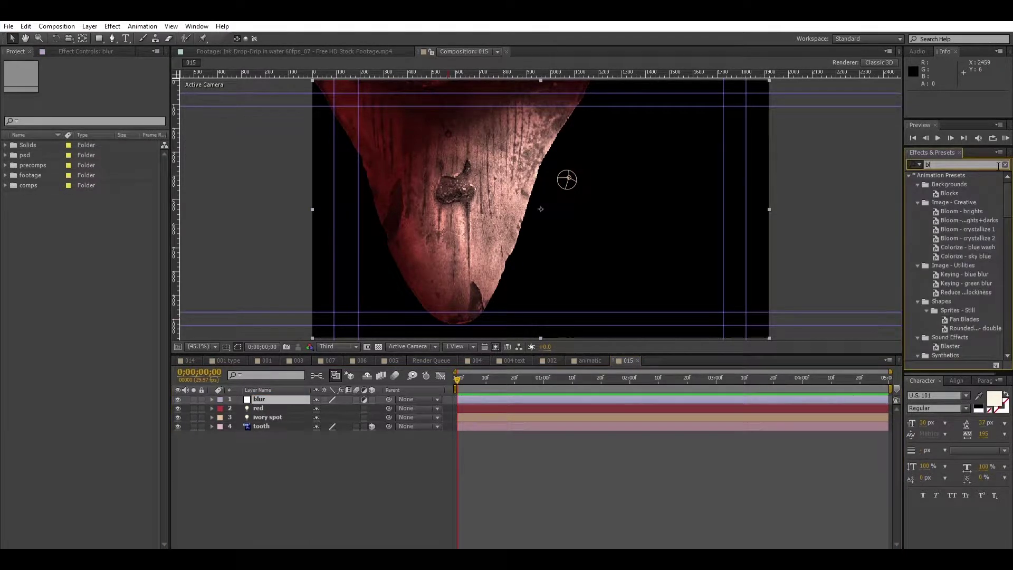
scroll(941, 313, down, 3)
drag(950, 334, 723, 392)
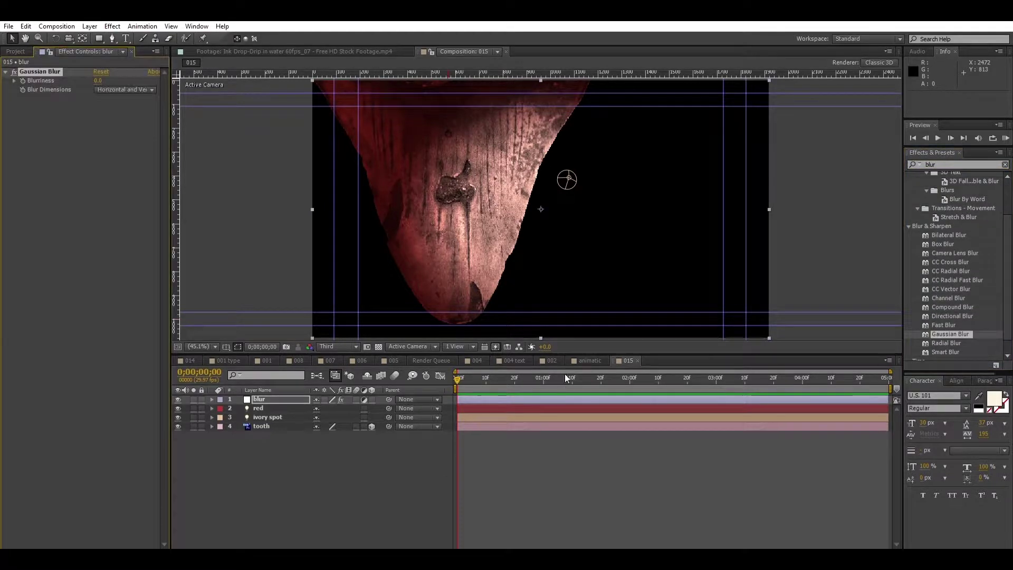
text(9)
key(Return)
Draw a rectangle mask over the tooth's centre, invert it, and feather it 50 pixels.
drag(428, 80, 596, 334)
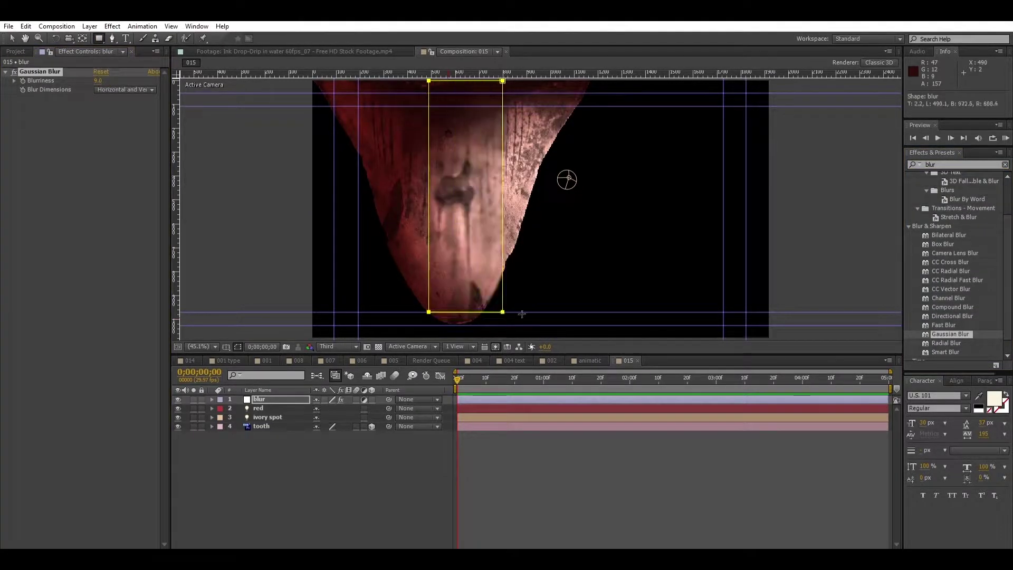
click(352, 417)
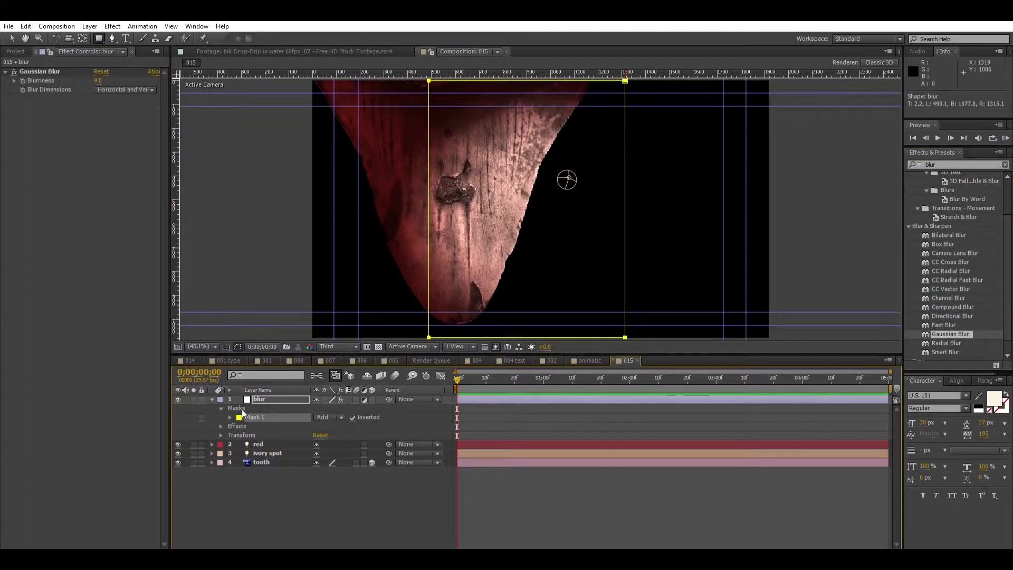
click(230, 417)
click(331, 435)
click(407, 336)
key(Return)
click(263, 498)
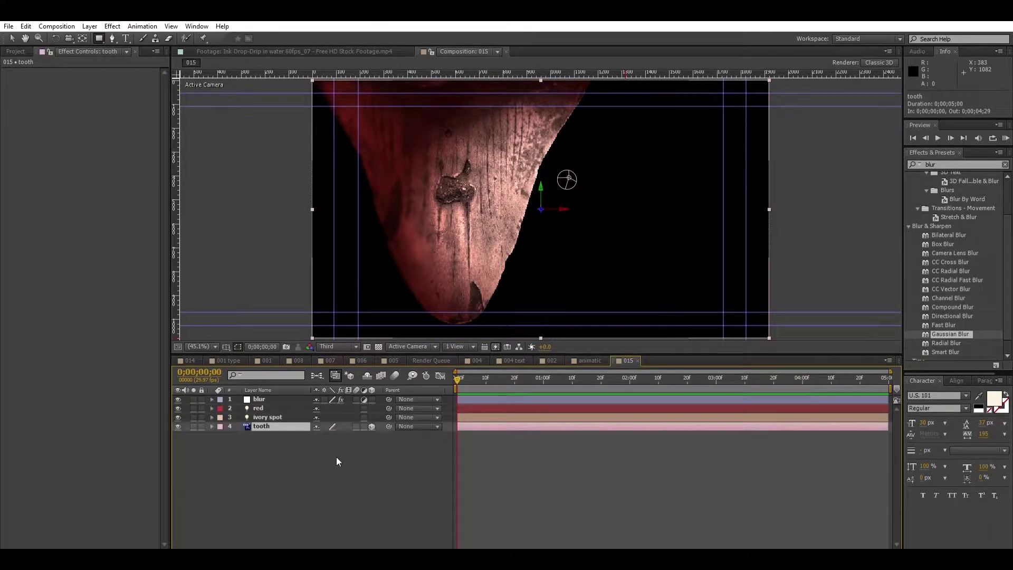
Keyframe the tooth's Position X to 997 and preview the movement.
drag(343, 432, 364, 432)
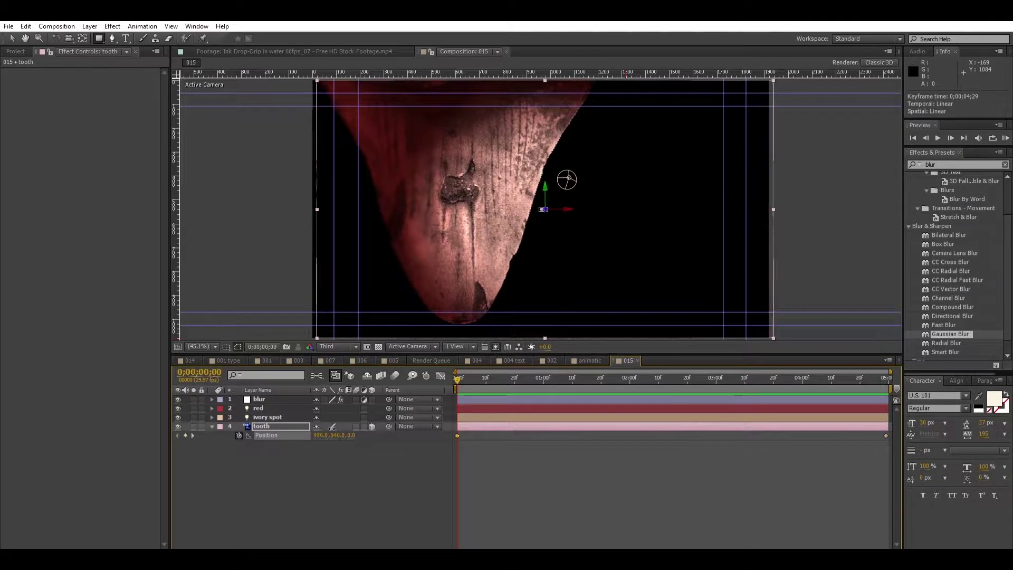
click(1006, 139)
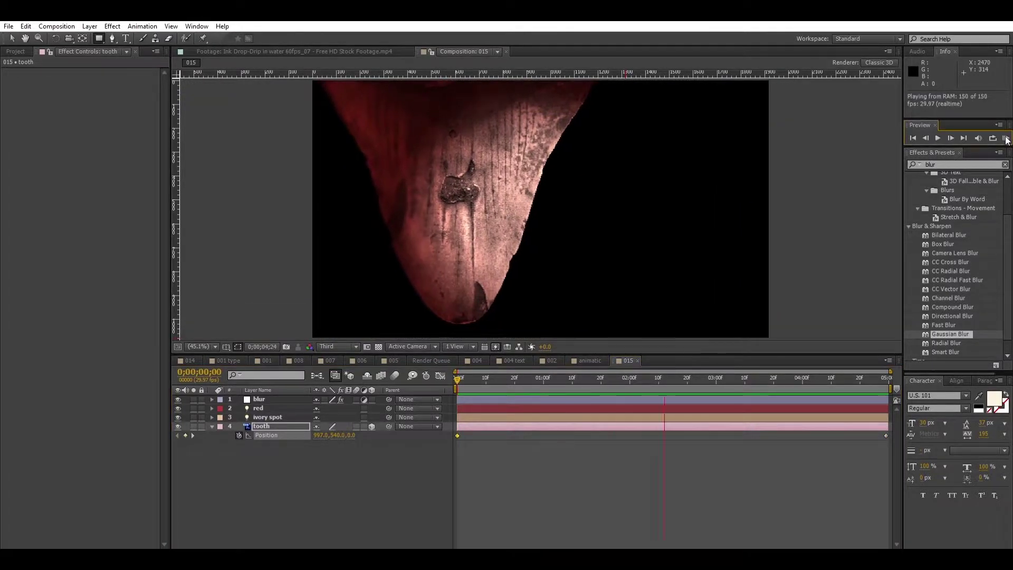
click(104, 256)
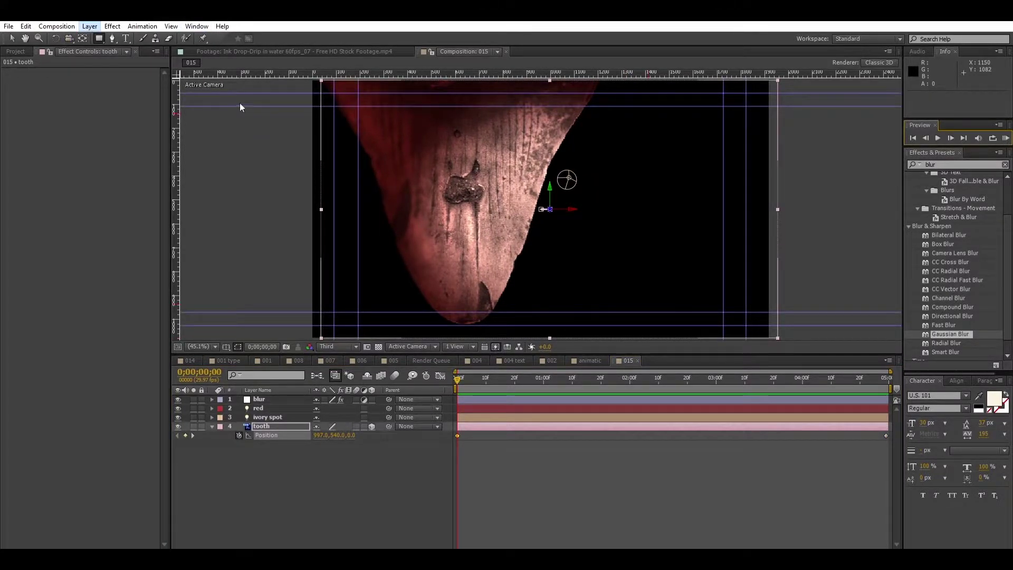
Add a new adjustment layer named 'map' on top.
key(ctrl+alt+y)
text(map)
key(Return)
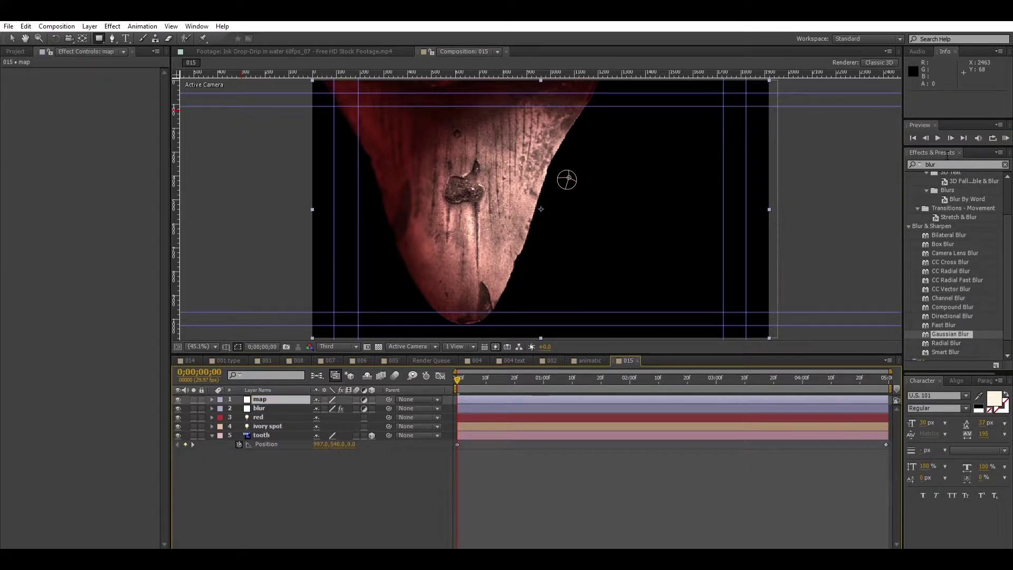
Place the underwater_ripples.mp4 footage into the composition.
double_click(945, 164)
text(map)
click(15, 51)
drag(49, 195, 543, 209)
Set the ripples footage to Screen blending at 10% opacity.
key(F4)
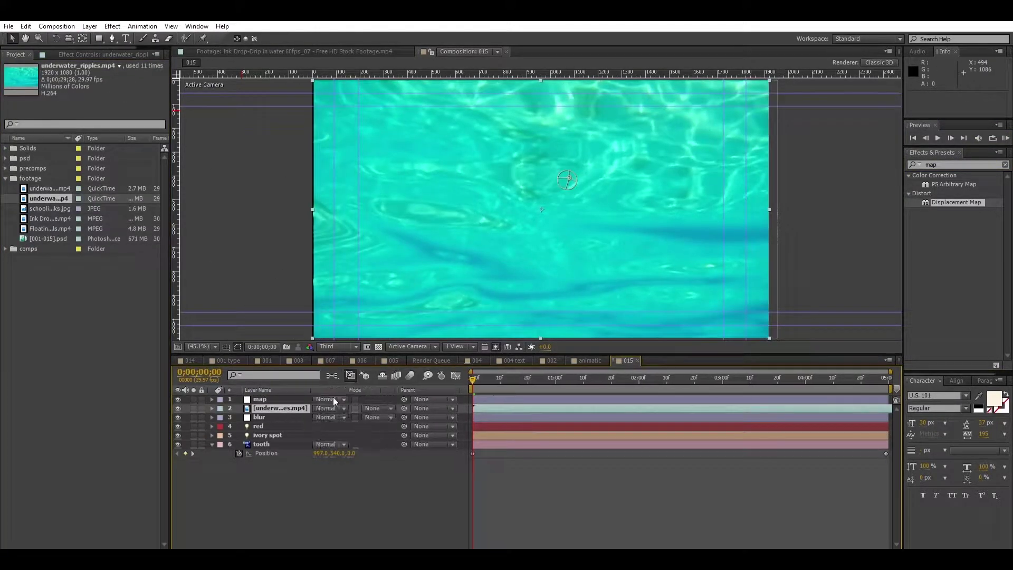
key(t)
click(322, 417)
text(10)
key(Return)
Apply Displacement Map to the map layer, using the ripples footage as its source.
click(259, 399)
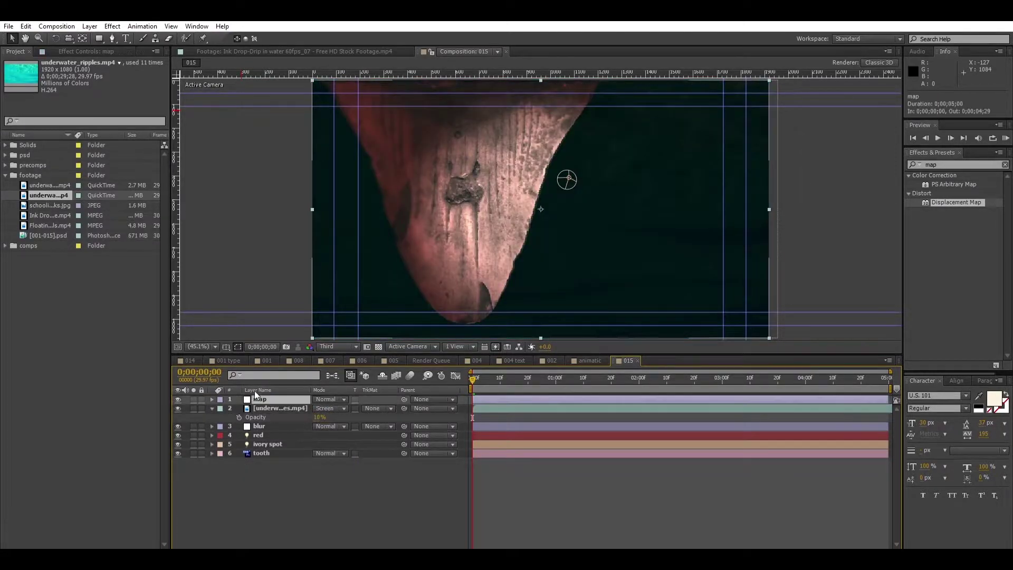
double_click(956, 202)
click(125, 80)
click(121, 89)
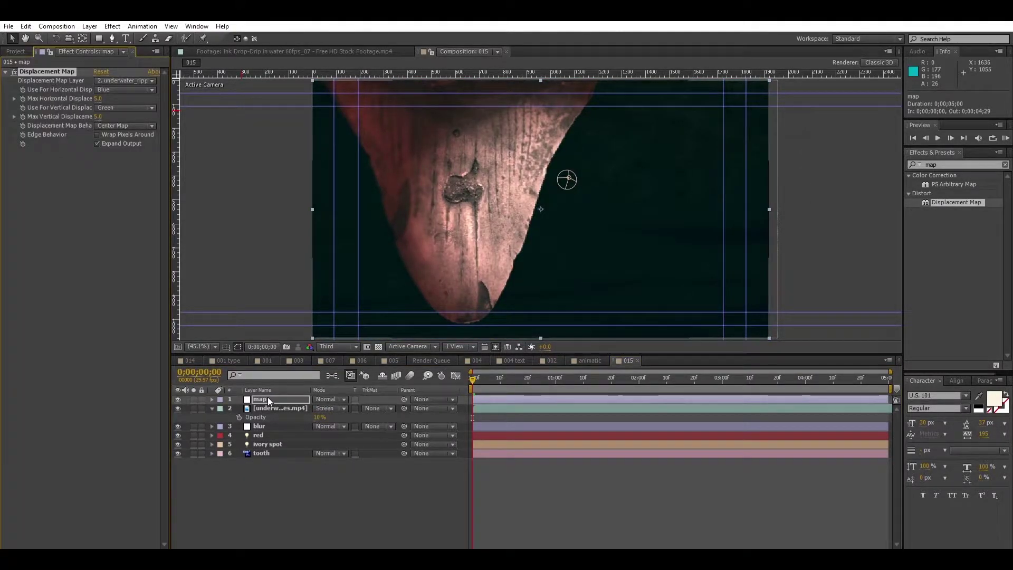
Rename the footage layer 'ripples' and preview the rippling result.
click(267, 408)
key(Return)
text(ripples)
key(Return)
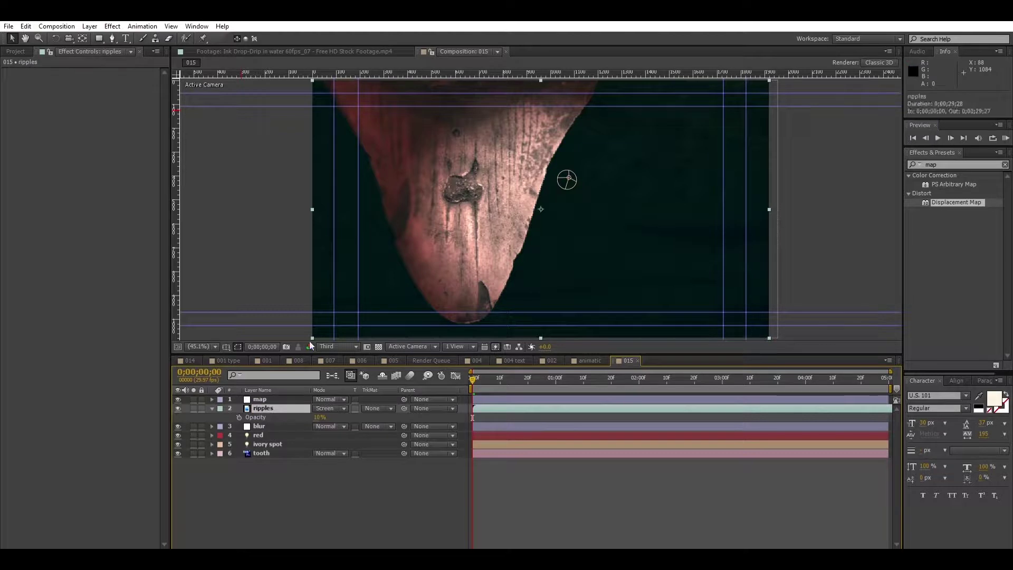
key(KP_0)
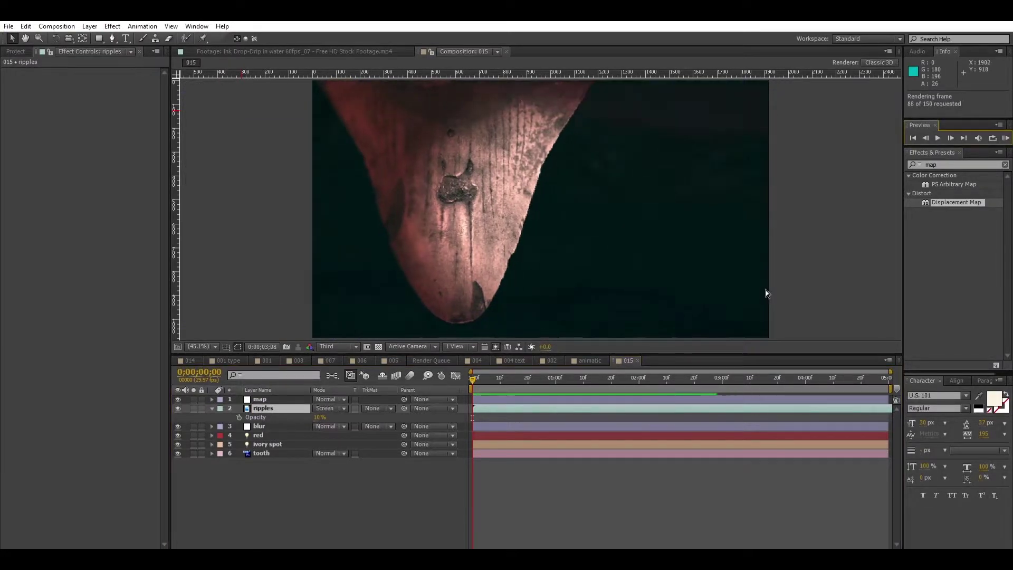
click(365, 457)
click(217, 406)
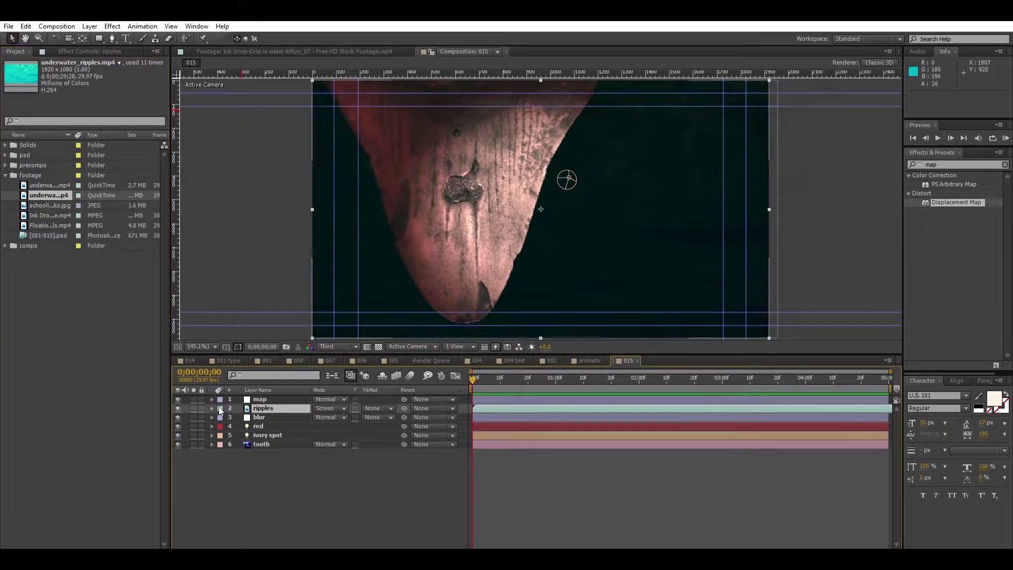
Add the floating particles clip, fit it to the frame, and set it to Screen.
click(58, 216)
drag(50, 227, 470, 167)
key(ctrl+alt+f)
click(328, 400)
click(333, 506)
Give the particles layer 50% opacity and rotate it 180°.
key(t)
key(Return)
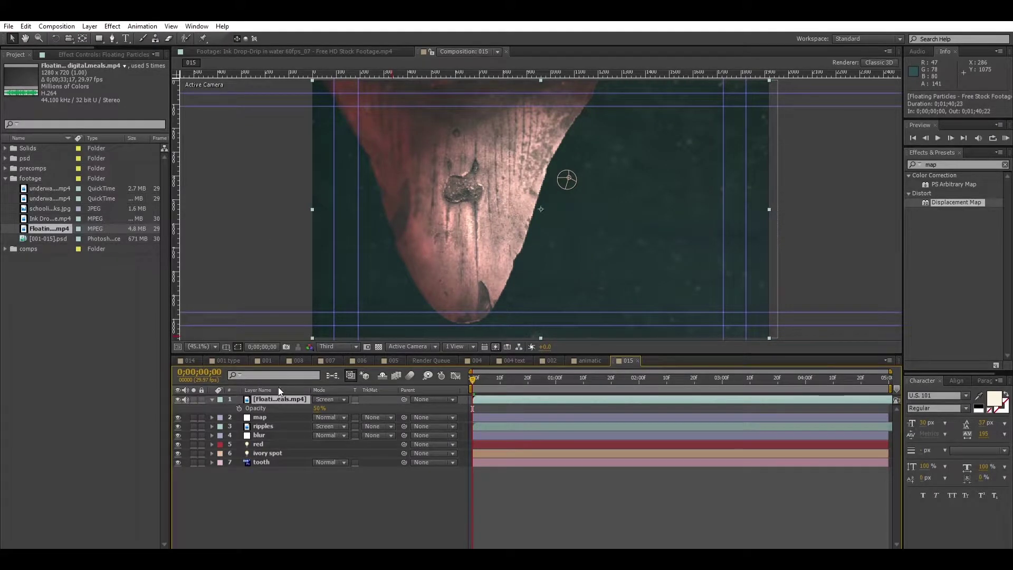
text(0)
key(Return)
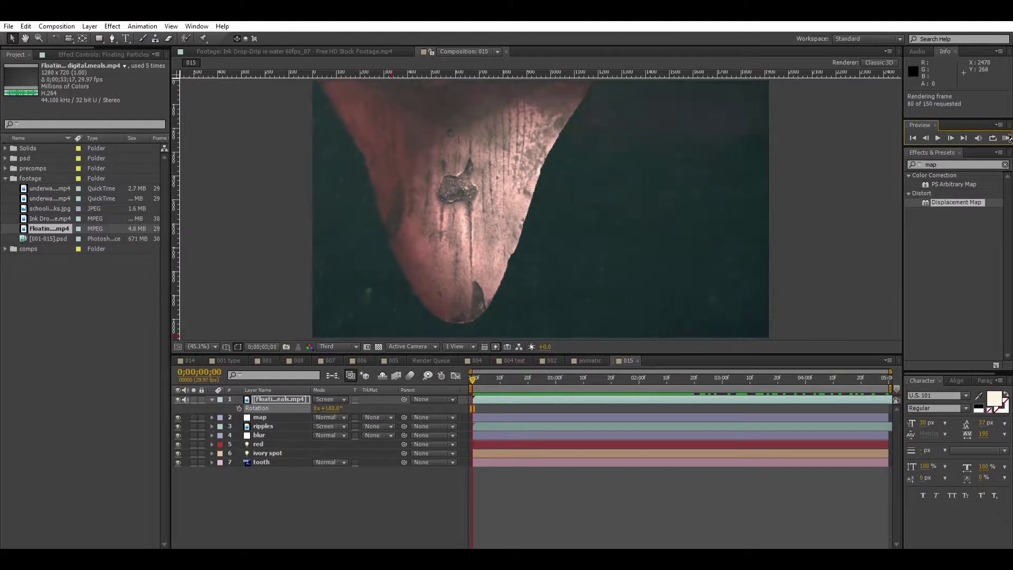
Lower the ivory spot intensity to 90% and add underwater2.mp4 to the composition.
click(327, 453)
drag(320, 462, 220, 438)
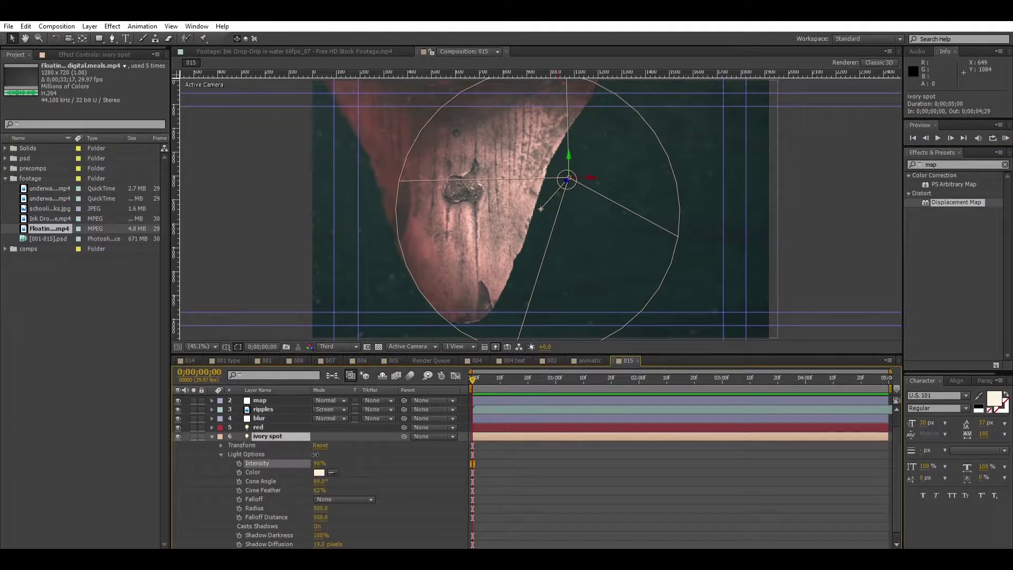
click(217, 436)
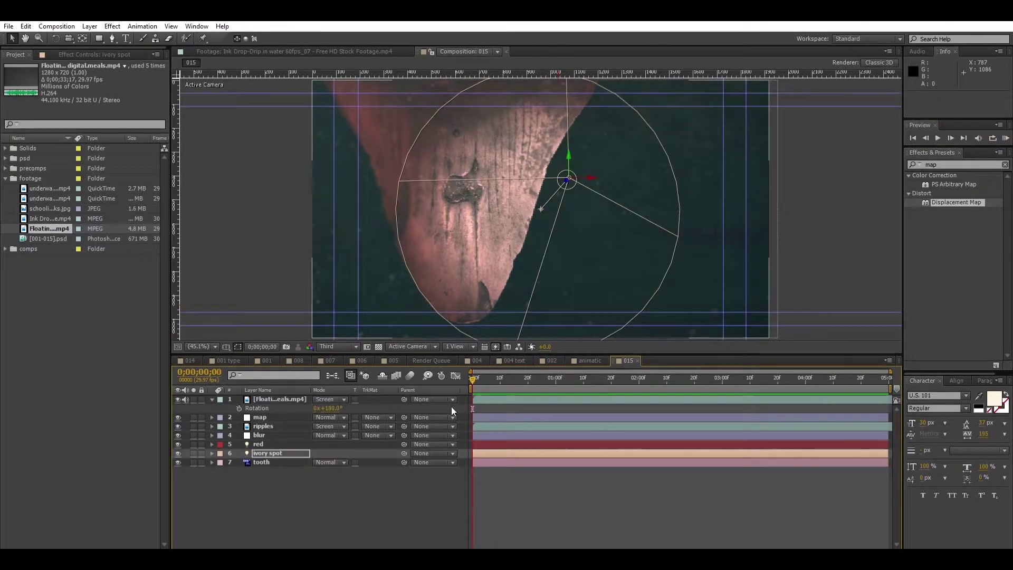
drag(48, 189, 337, 390)
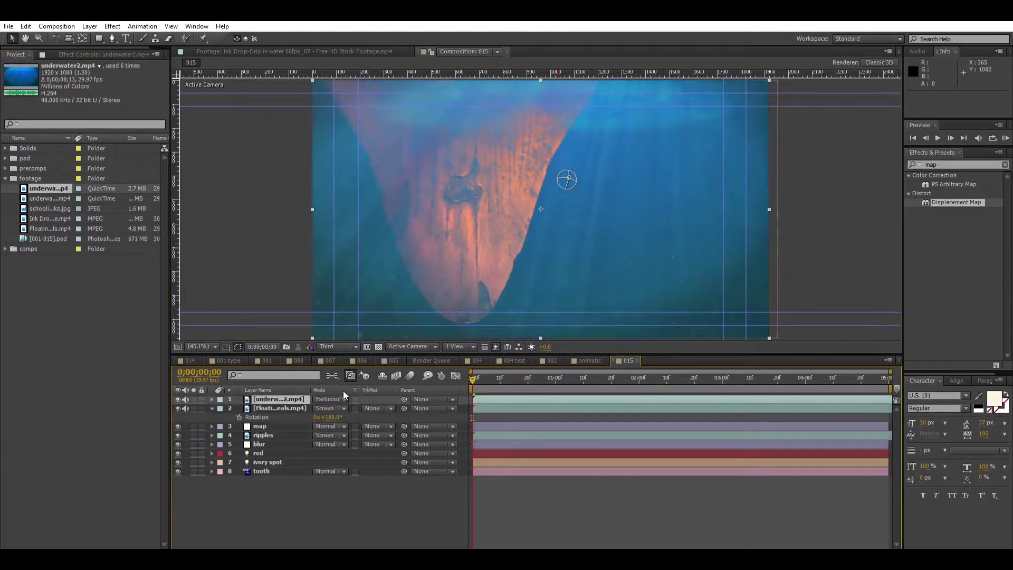
Blend underwater2 in Screen at 10% opacity, move Floating Particles above it, and preview.
key(t)
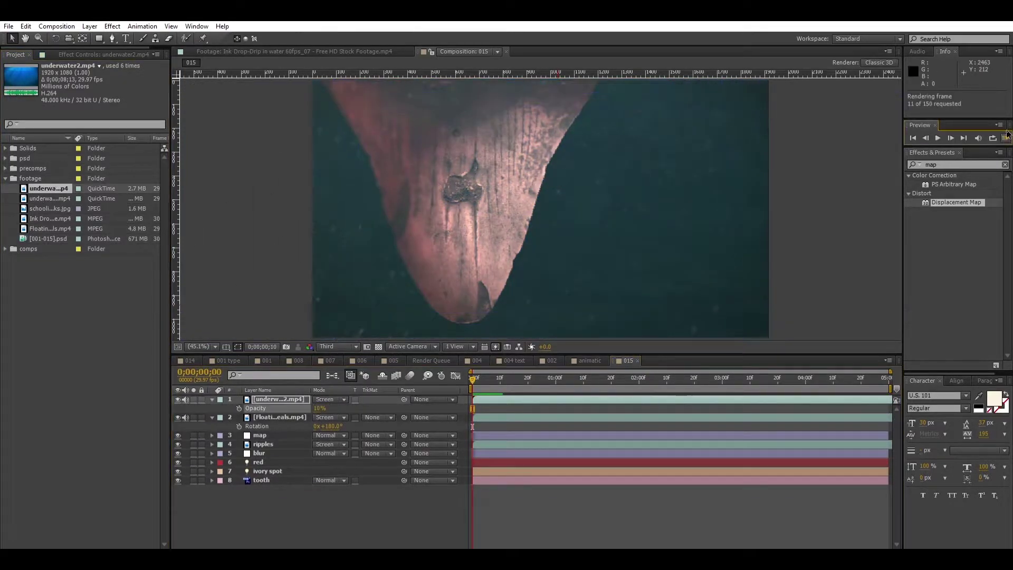
drag(279, 417, 282, 389)
key(KP_0)
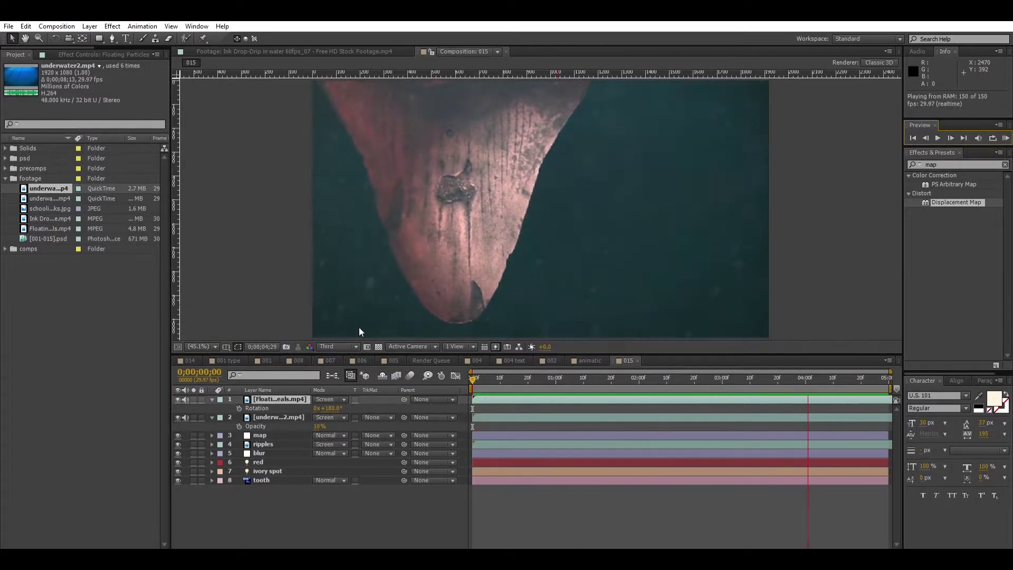
click(39, 238)
click(206, 344)
click(229, 465)
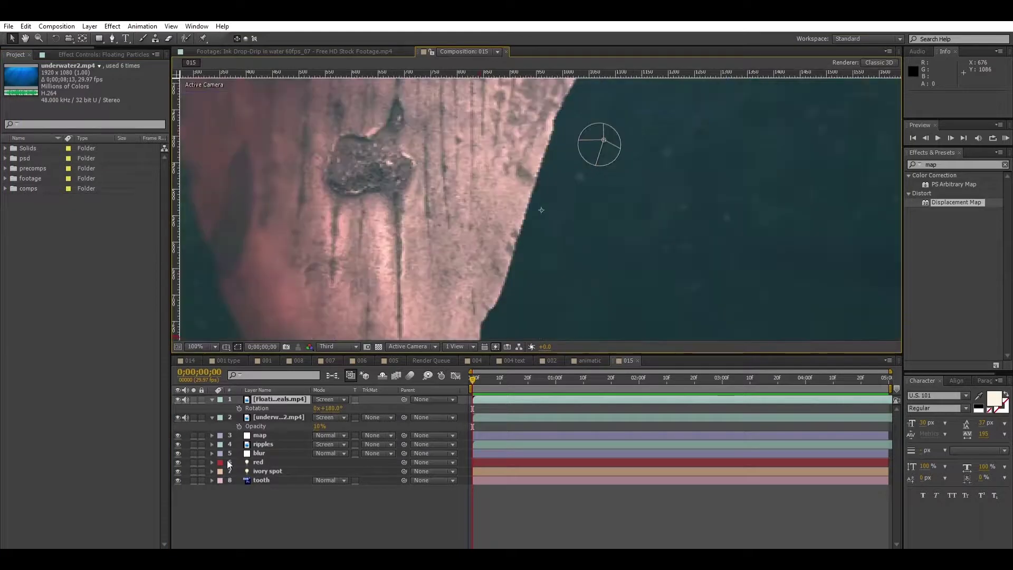
Create a text layer beside the tooth reading 'RAW IVORY' over 'PRESENTS'.
key(ctrl+t)
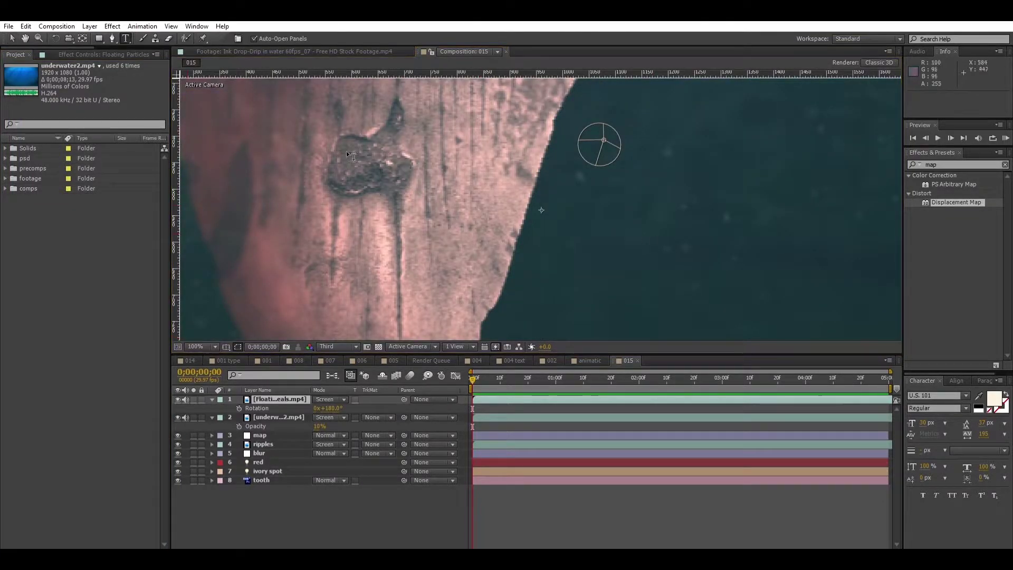
click(575, 199)
text(IVORY)
key(Return)
text(PRESENTS)
Enlarge the RAW IVORY line to 40 px and nudge the title slightly up-left.
drag(618, 199, 533, 199)
drag(927, 423, 951, 422)
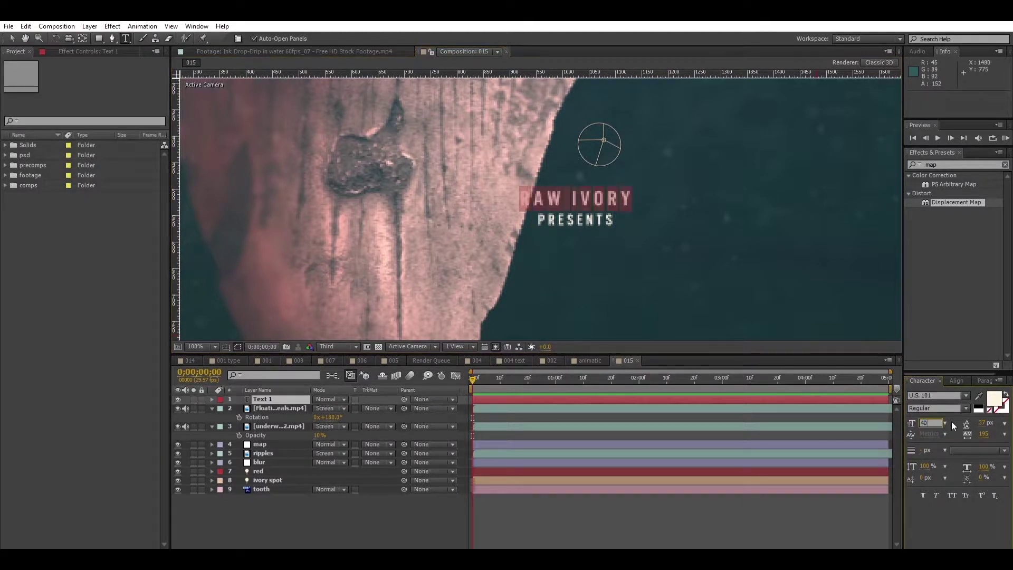
click(448, 515)
key(v)
click(277, 399)
drag(578, 198, 562, 193)
Keyframe the title's Position so X moves from 992 at the start to 1016 at the end.
key(alt+shift+p)
click(888, 375)
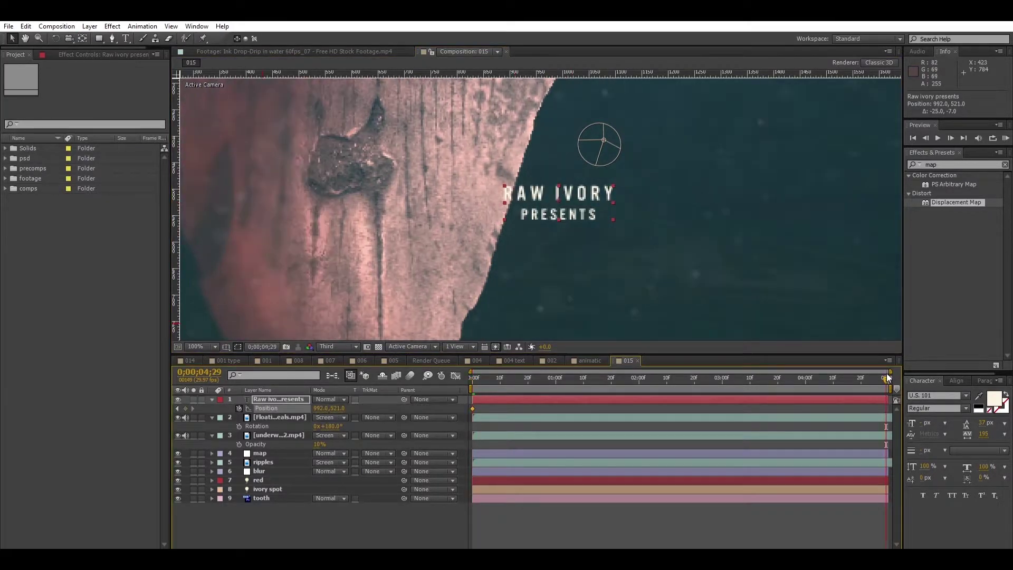
drag(323, 406, 334, 400)
key(Home)
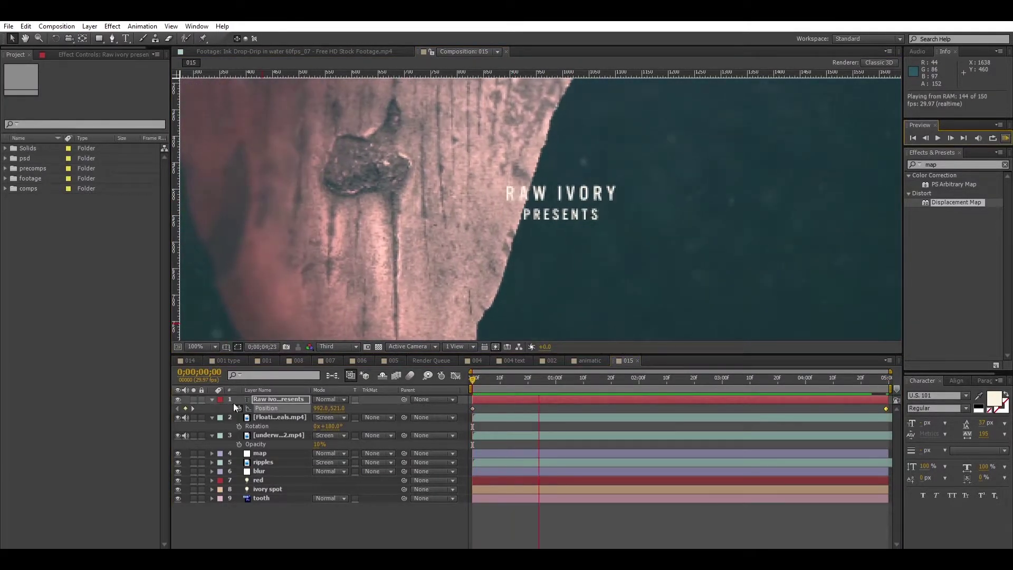
click(212, 399)
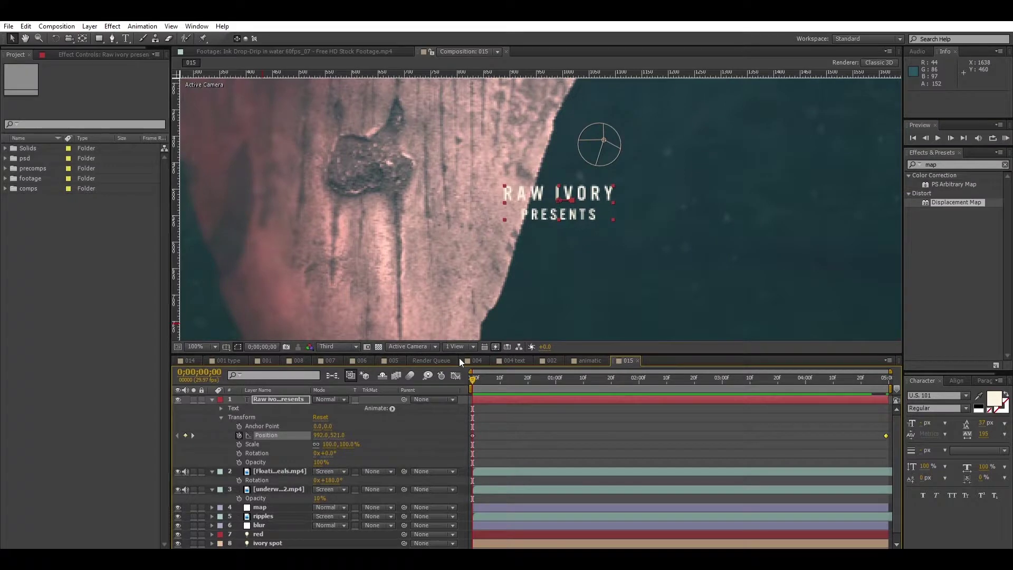
click(221, 408)
key(End)
click(212, 399)
Preview the title drift and zoom the view to 200%.
click(1005, 138)
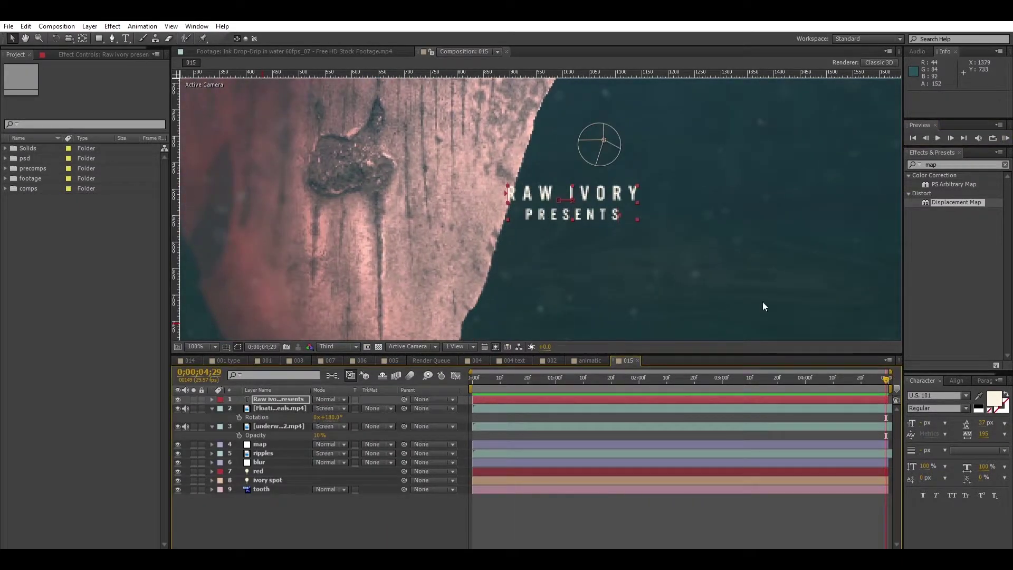
key(p)
click(1006, 138)
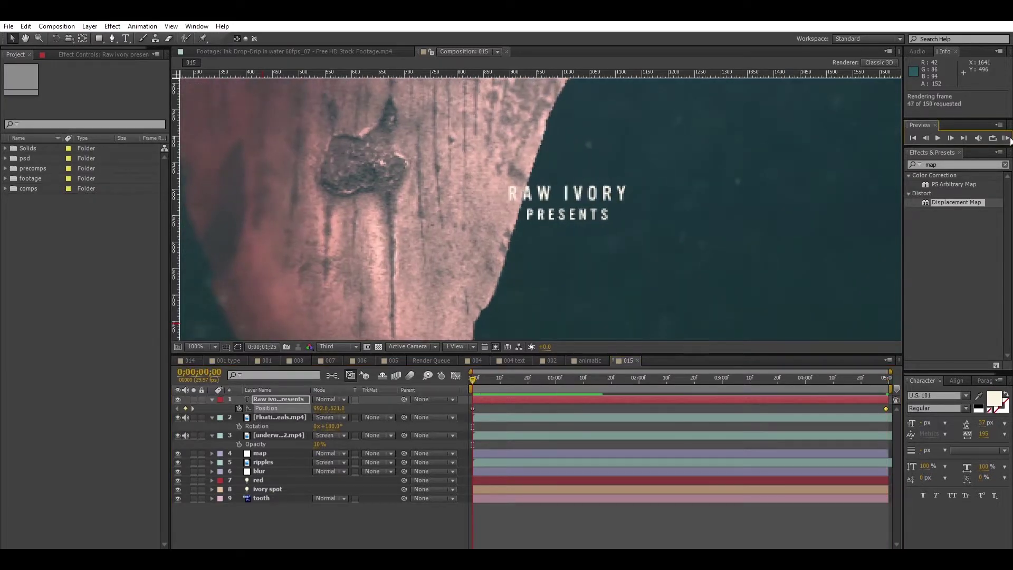
click(210, 414)
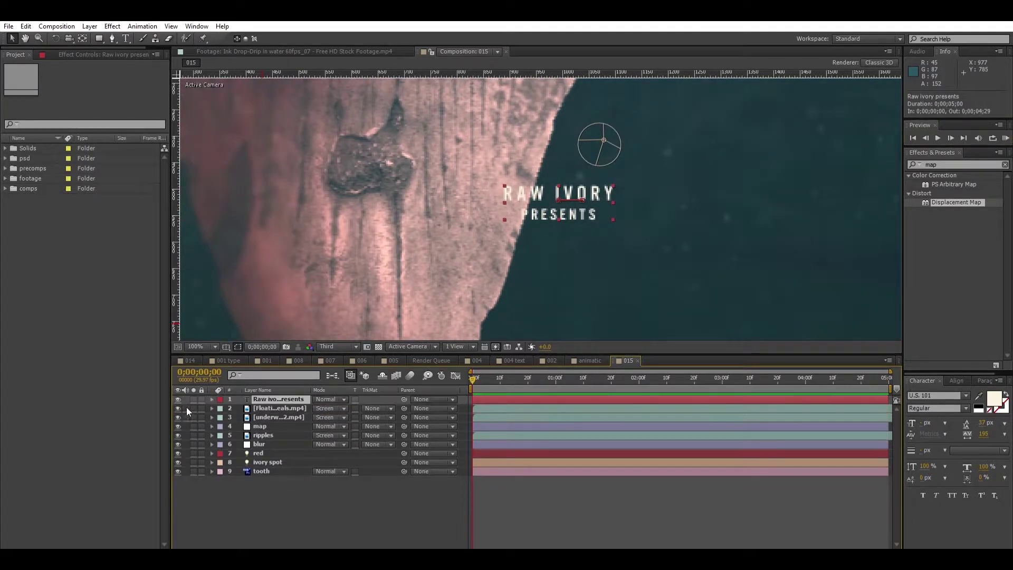
key(period)
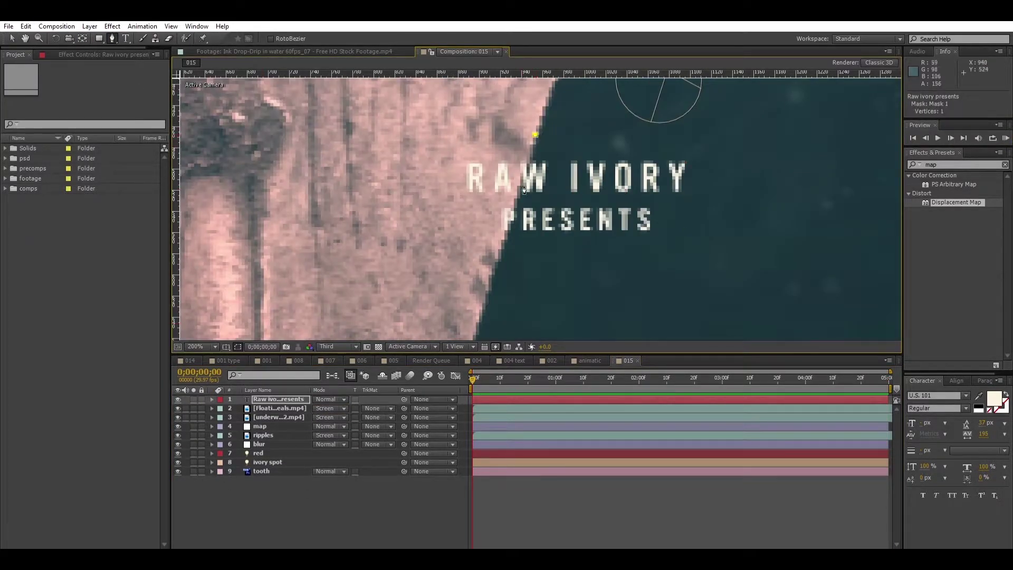
Draw an inverted triangular mask on the title at the tooth's edge and keyframe its path.
click(535, 135)
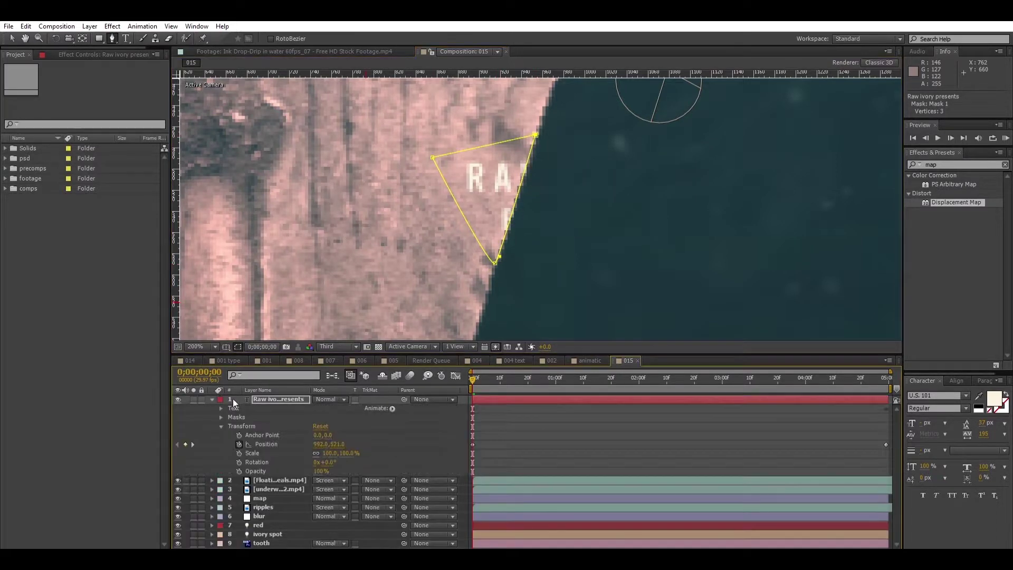
click(354, 413)
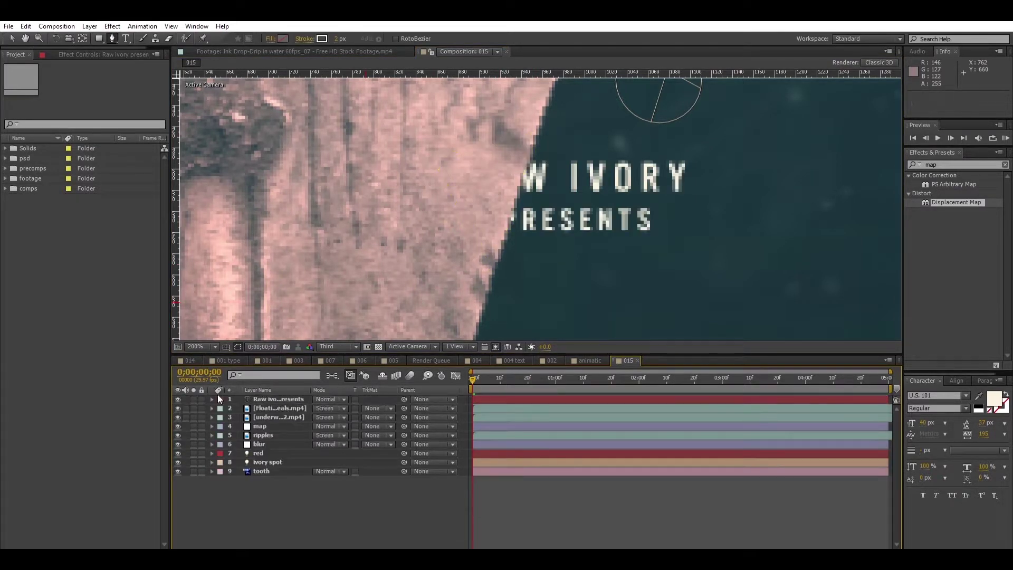
click(230, 426)
click(248, 435)
Move the mask at the last frame to reveal the full title, then preview the reveal.
key(End)
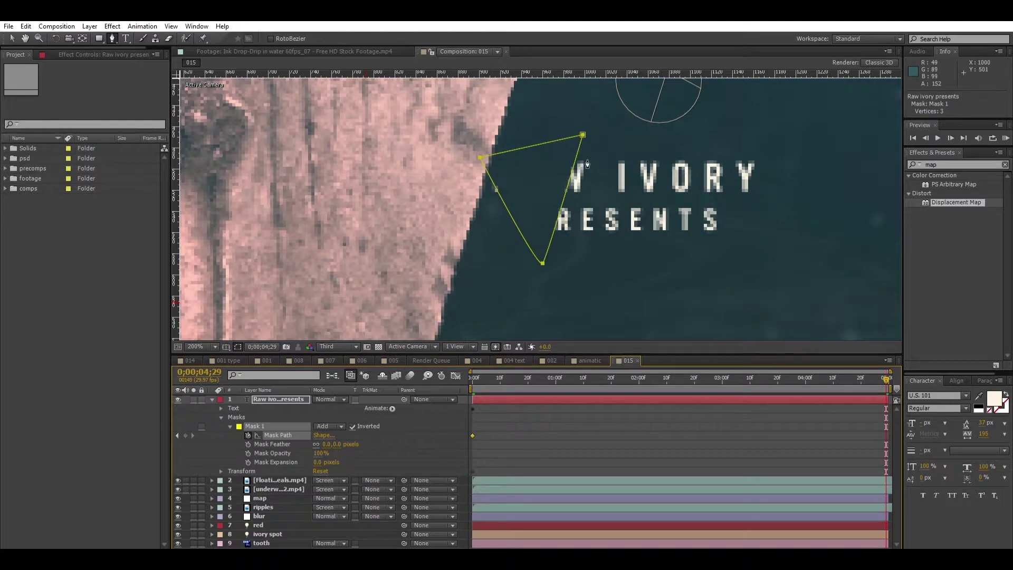
drag(566, 195, 486, 192)
click(1005, 138)
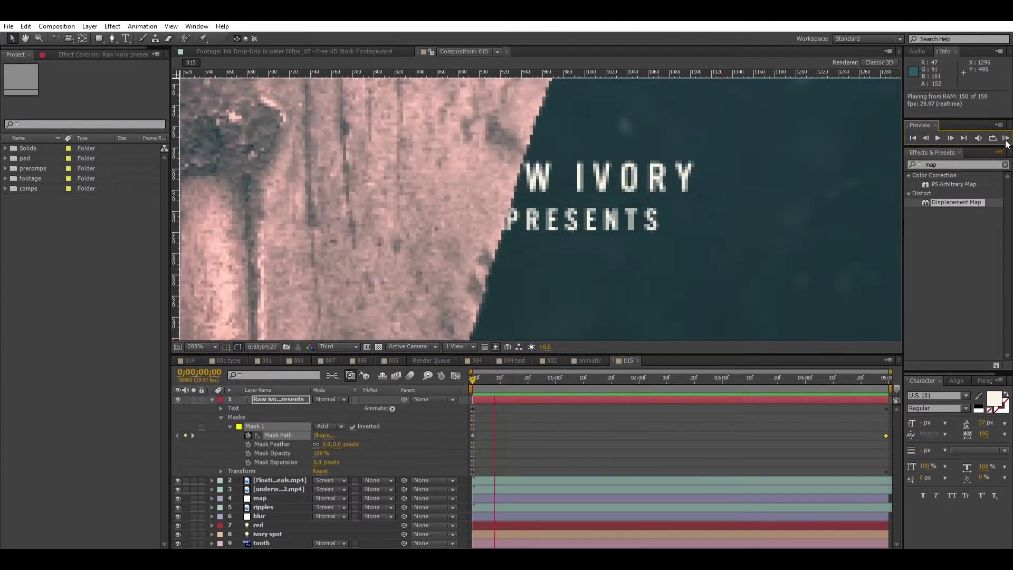
key(shift+slash)
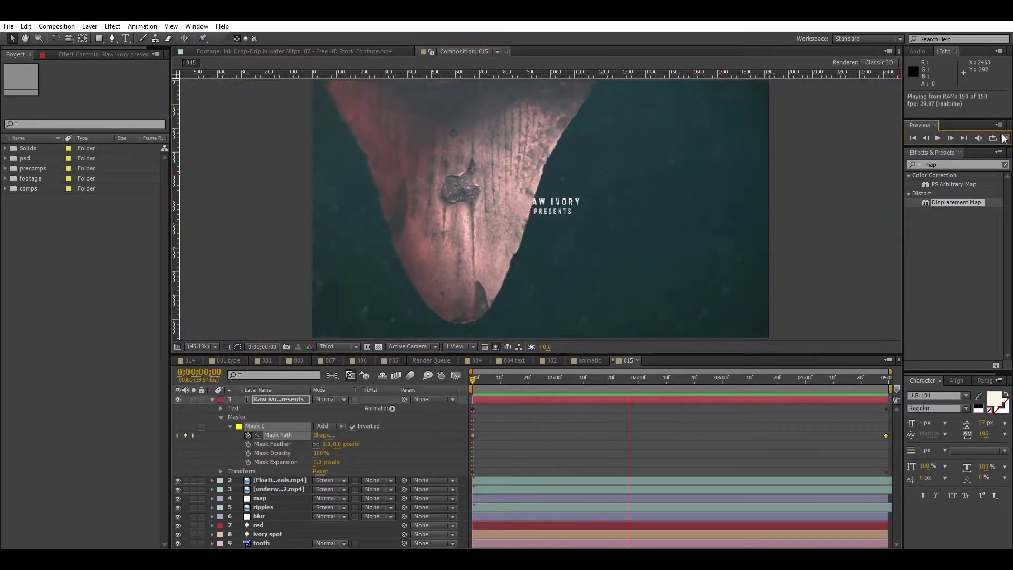
key(space)
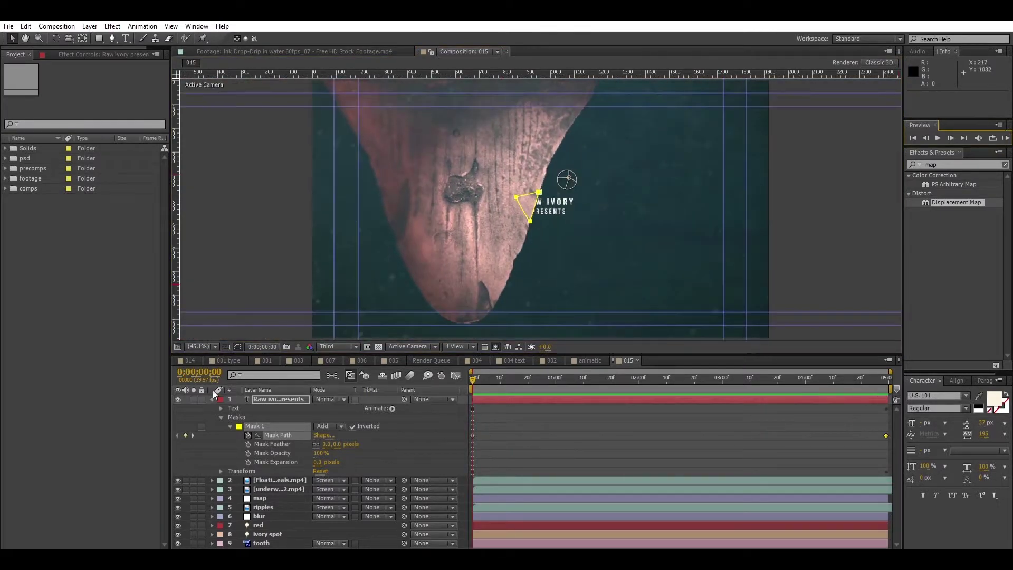
Add a new camera and a null object to the composition.
click(290, 496)
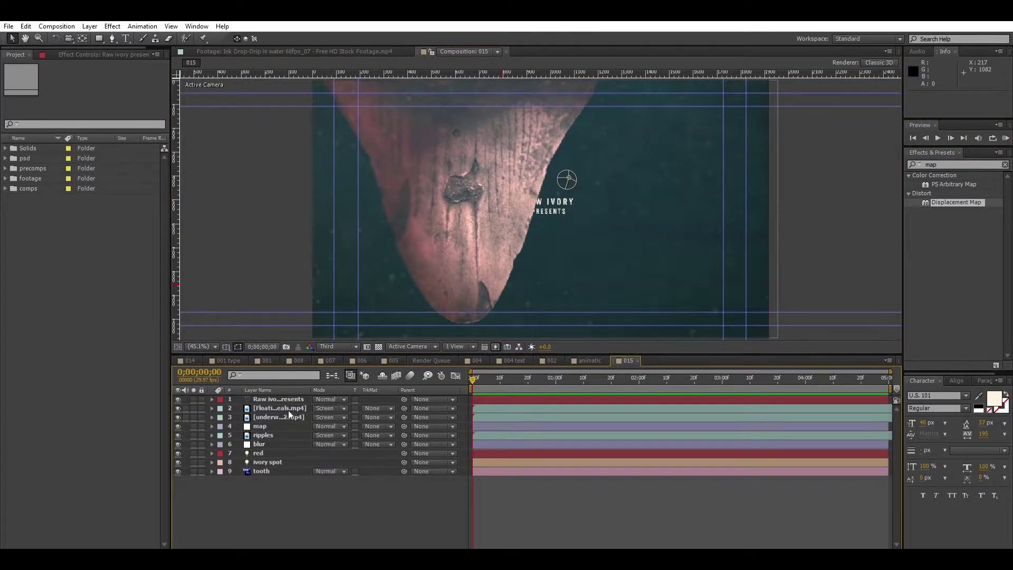
key(ctrl+v)
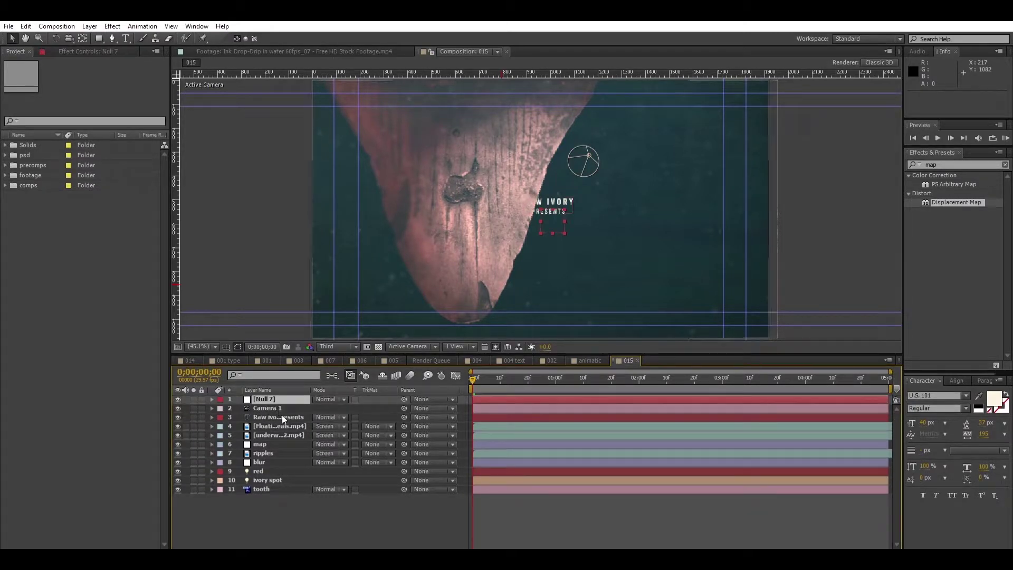
key(ctrl+alt+shift+y)
Rename the underwater2 layer to 'light' and the title layer to 'text'.
click(273, 432)
click(273, 435)
key(Return)
text(light)
key(Return)
click(276, 417)
key(Return)
text(text)
key(Return)
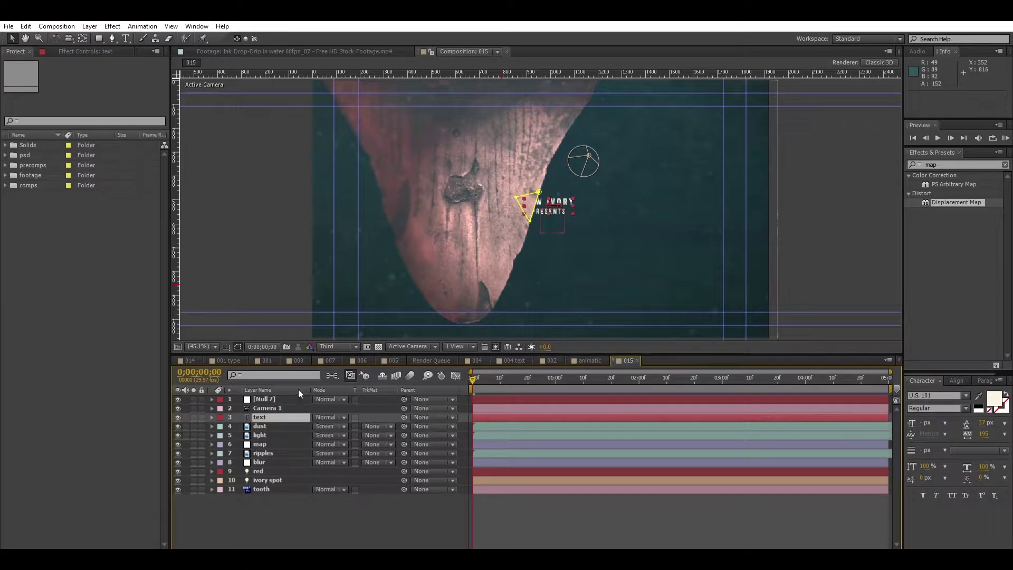
click(269, 400)
Make Null 7 3D and keyframe its Position from X 960 to 1017 at the end.
click(212, 400)
click(222, 408)
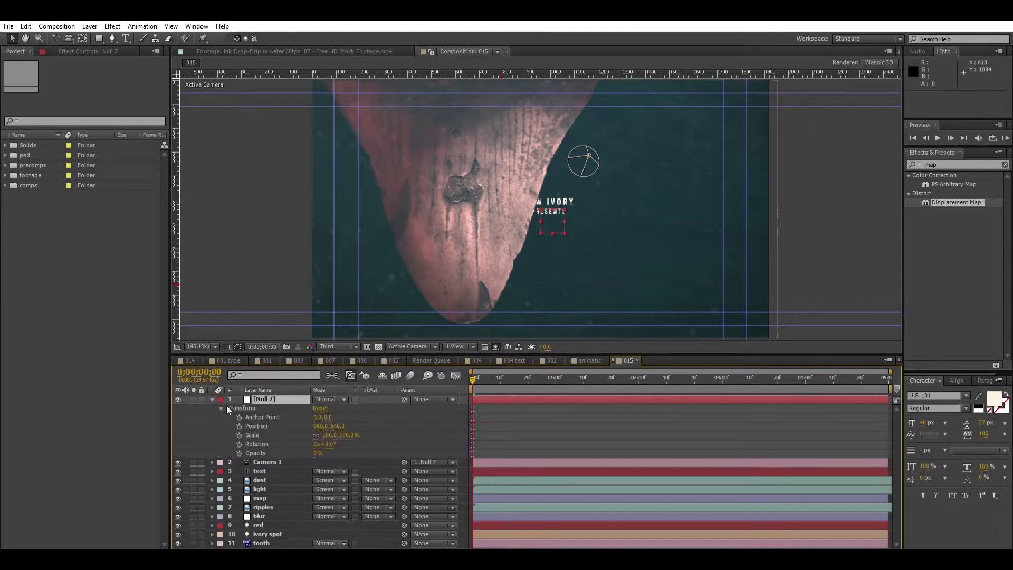
key(F4)
click(372, 399)
click(239, 426)
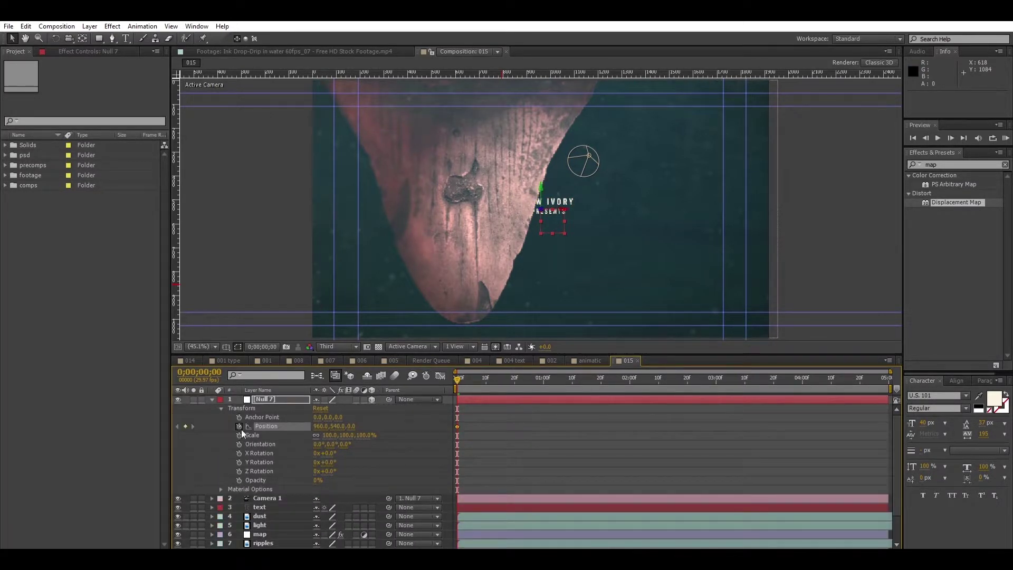
click(239, 453)
key(End)
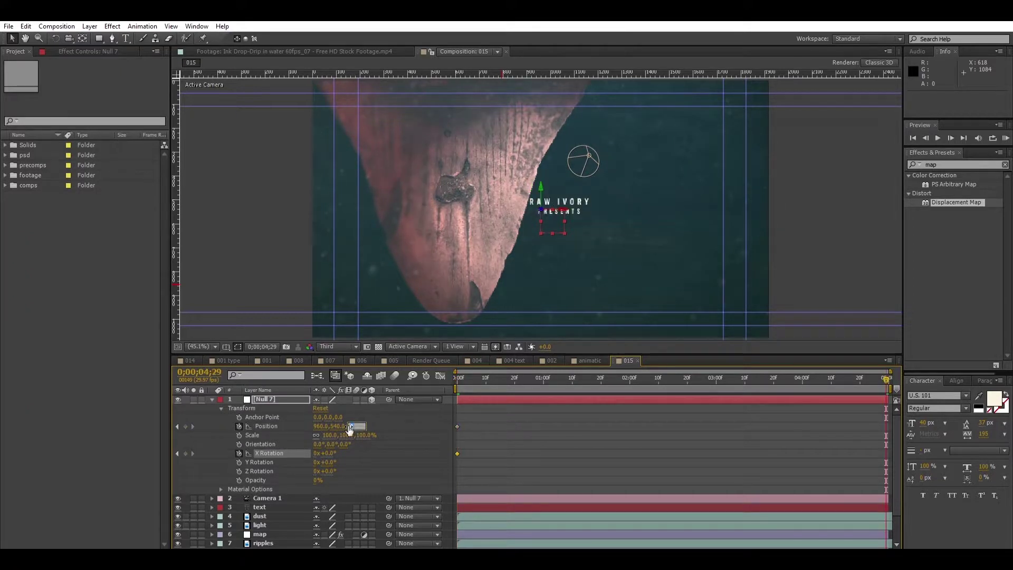
drag(320, 426, 348, 417)
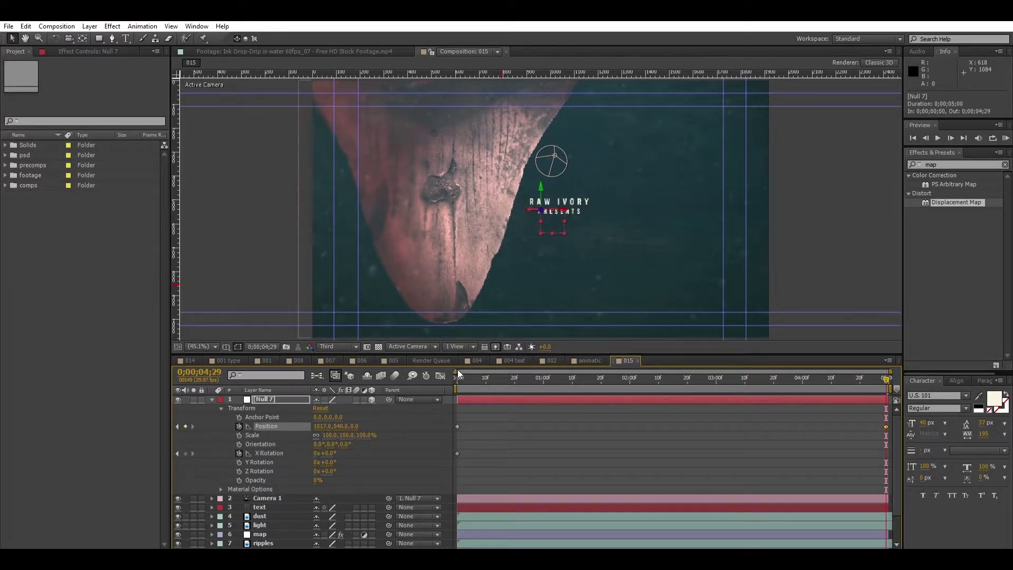
Return to the first frame, collapse Null 7, select the text layer and play back.
click(458, 373)
click(213, 400)
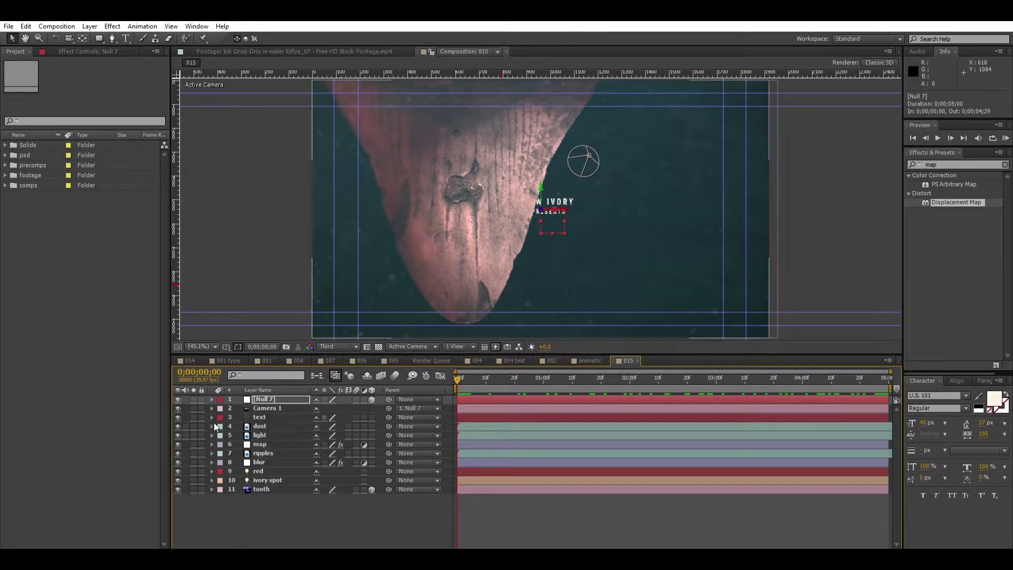
click(212, 416)
click(212, 417)
key(space)
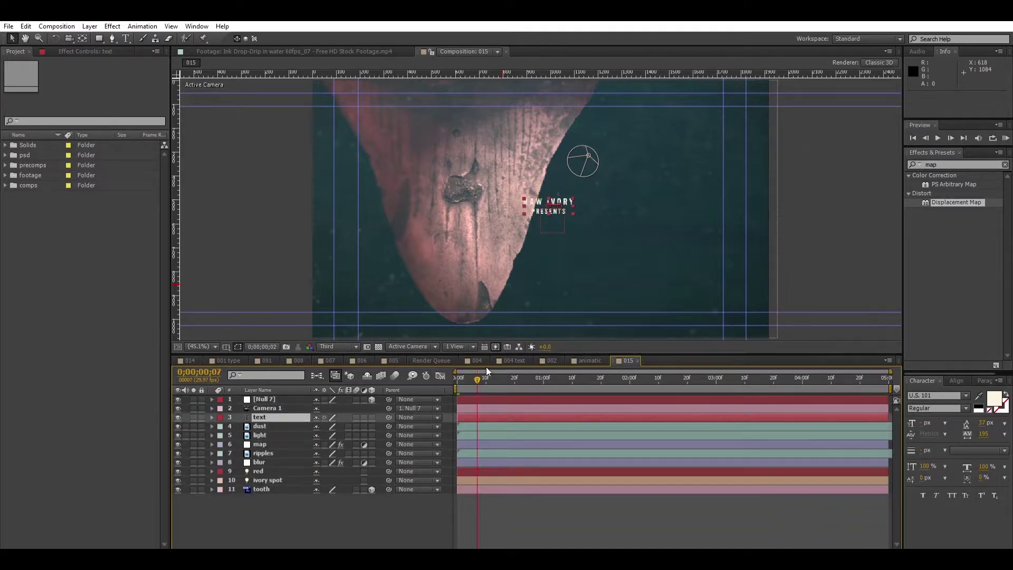
Scrub Camera 1's X Rotation to -3° and preview the camera move over the tooth.
click(213, 408)
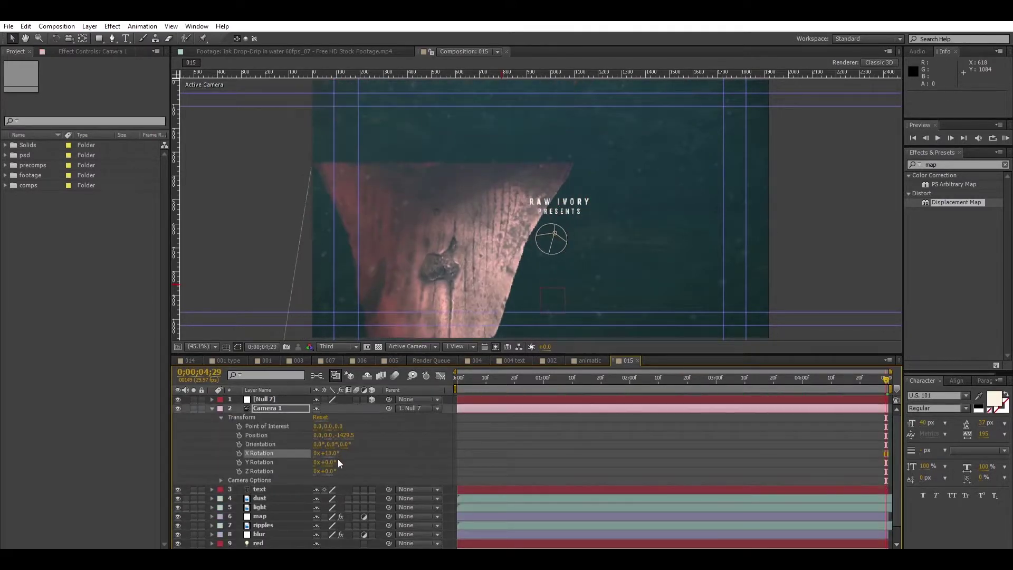
drag(337, 457, 335, 457)
click(1005, 137)
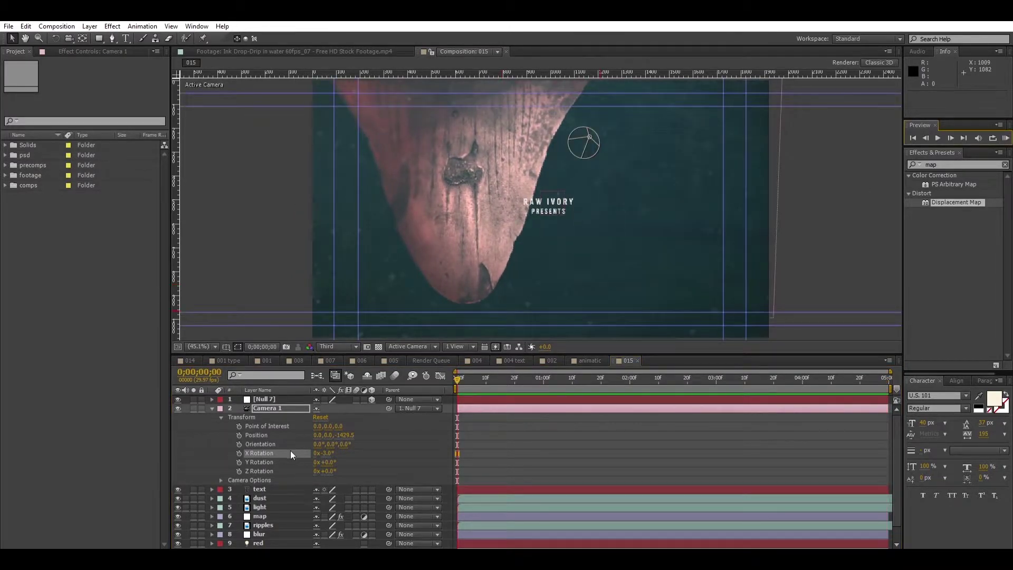
click(212, 408)
click(212, 399)
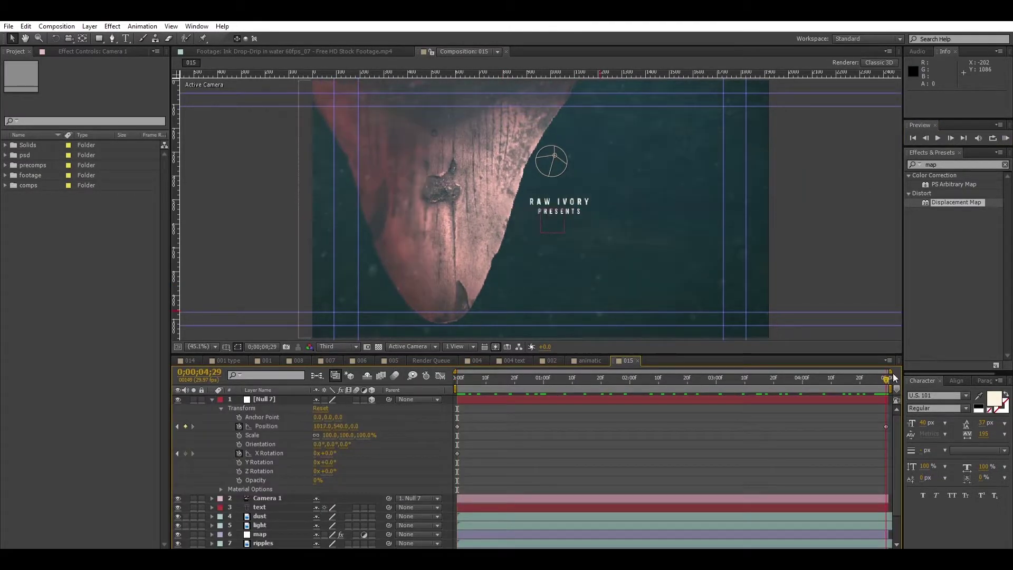
click(1006, 138)
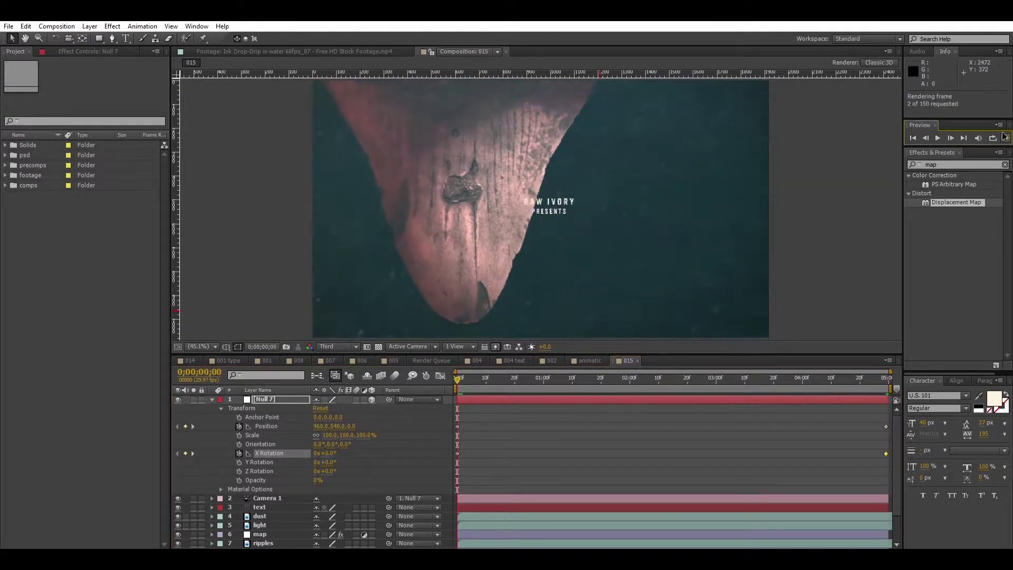
click(1005, 139)
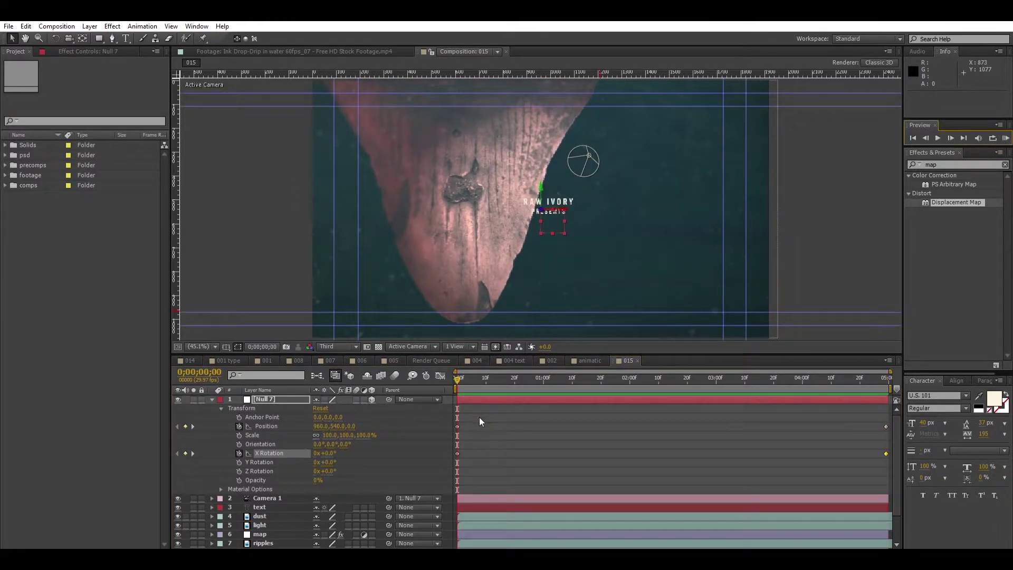
click(212, 400)
click(212, 472)
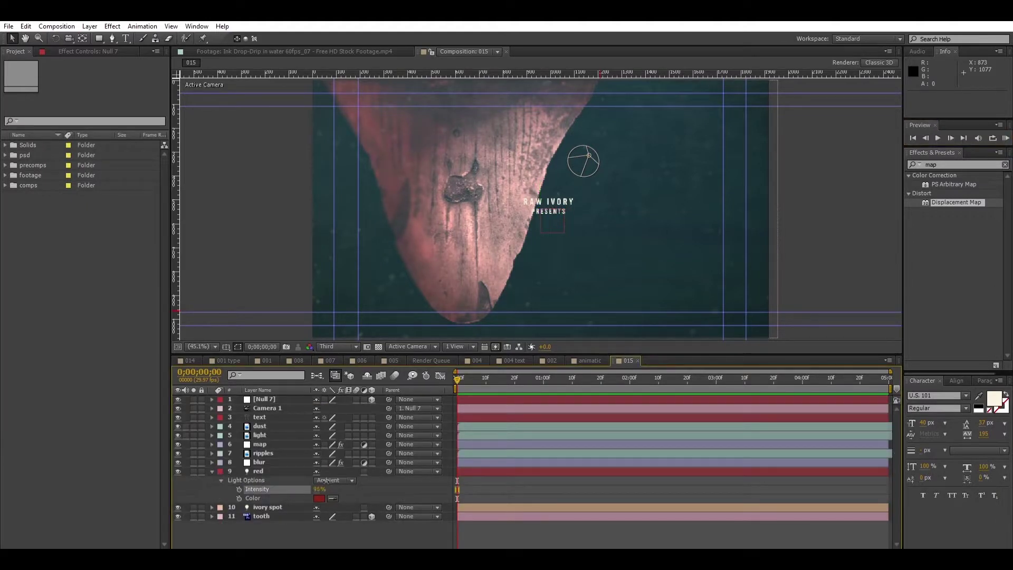
Lower the red light's Intensity below 100%, check the ivory spot light, and preview.
drag(321, 489, 314, 489)
click(253, 498)
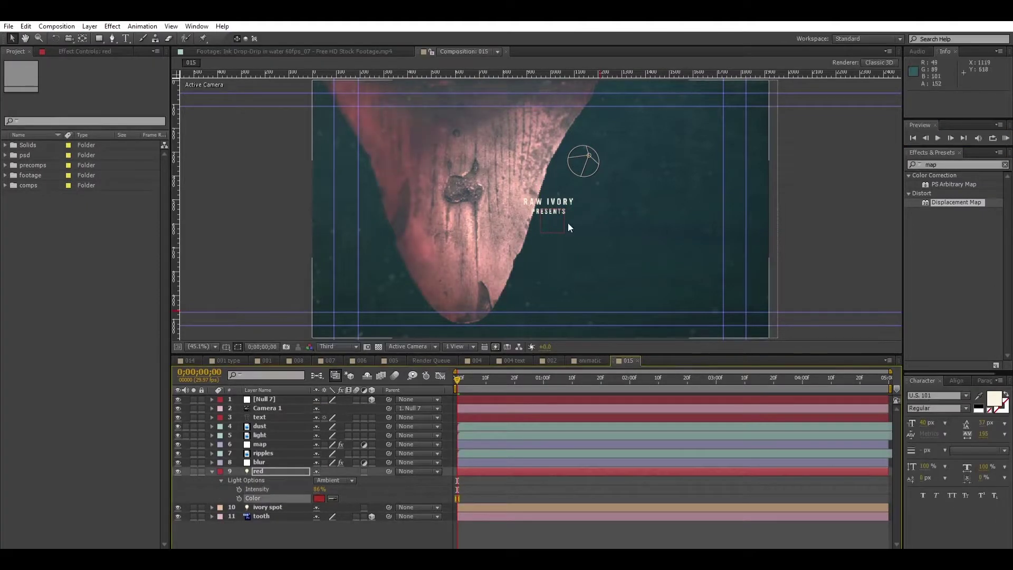
drag(333, 484, 313, 484)
click(212, 471)
click(212, 481)
click(267, 480)
click(212, 437)
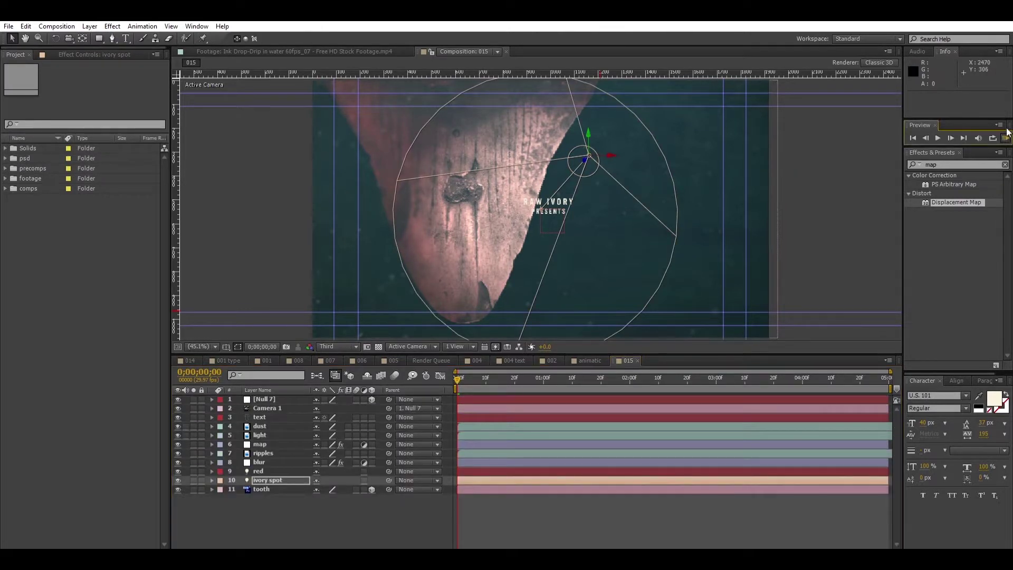
click(1006, 138)
click(1005, 136)
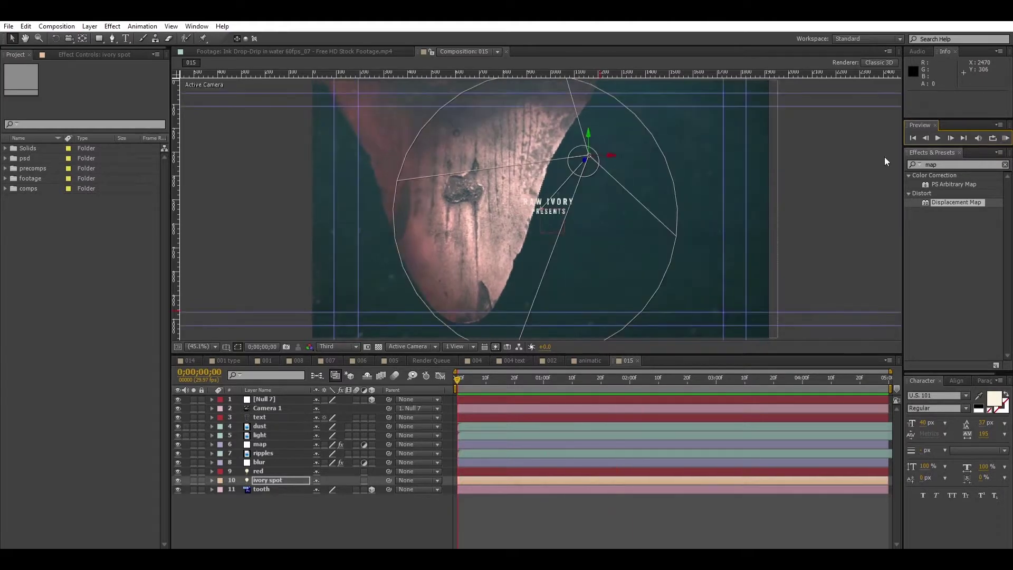
Search 'warp' and apply Bezier Warp to the tooth layer.
click(261, 489)
click(1005, 164)
text(warp)
drag(947, 238, 649, 490)
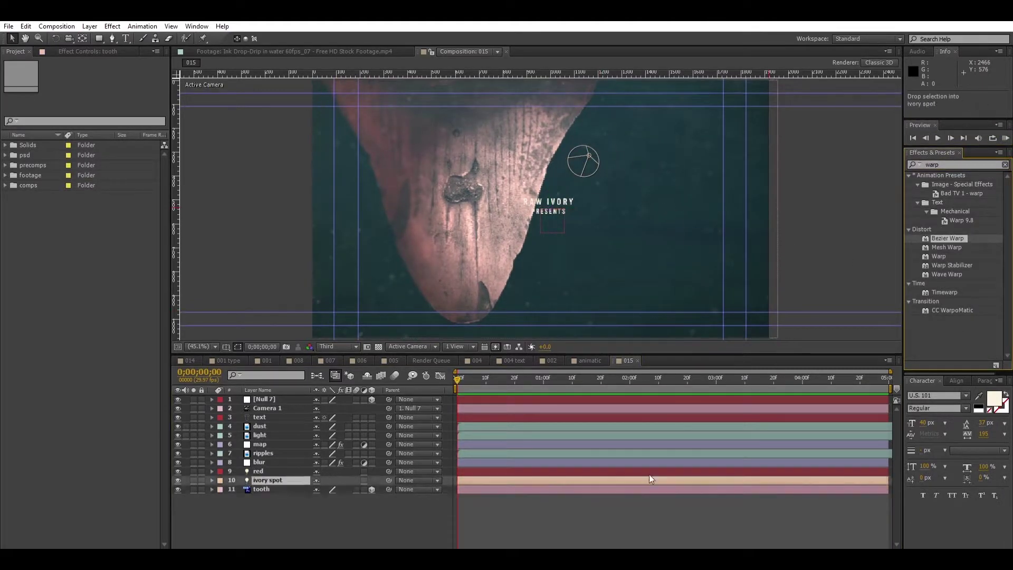
Pull the Bezier Warp's left tangents outward to bend the tooth's left edge, then preview.
drag(321, 166, 293, 171)
drag(321, 252, 303, 232)
drag(474, 80, 465, 65)
drag(303, 240, 307, 243)
key(space)
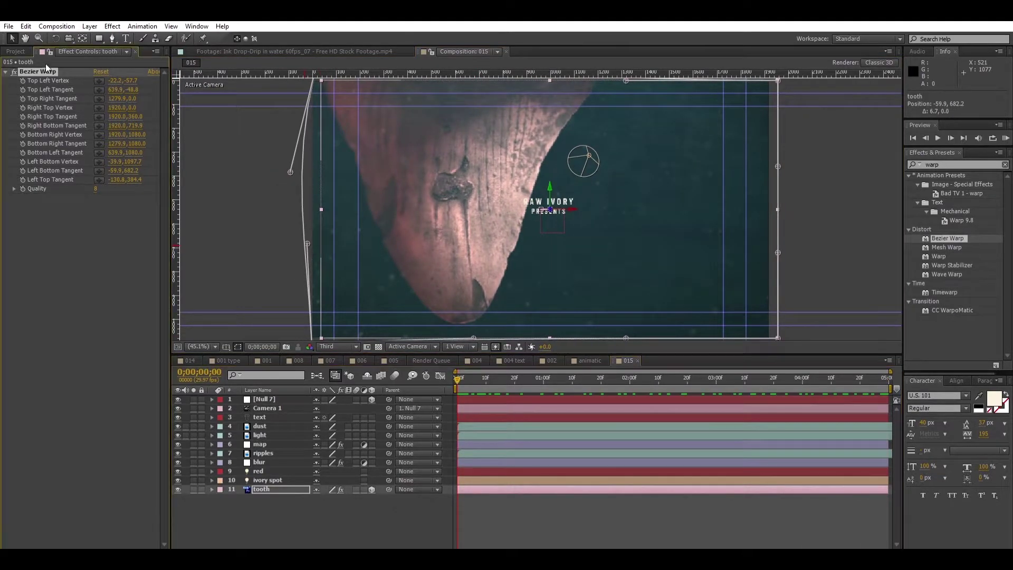
Paste the Bezier Warp onto the text layer and move it below map.
click(260, 417)
key(ctrl+v)
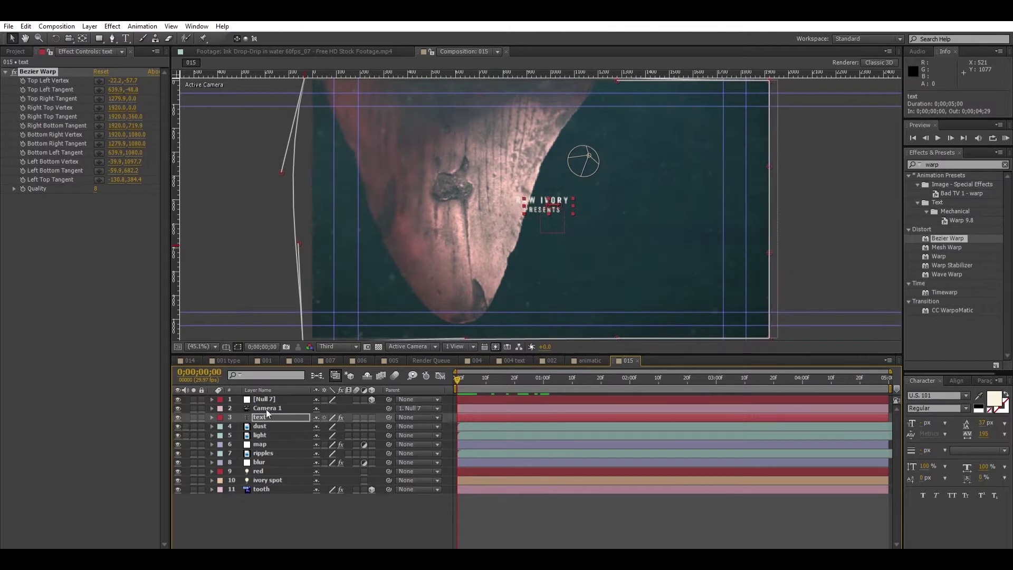
drag(261, 417, 311, 439)
key(space)
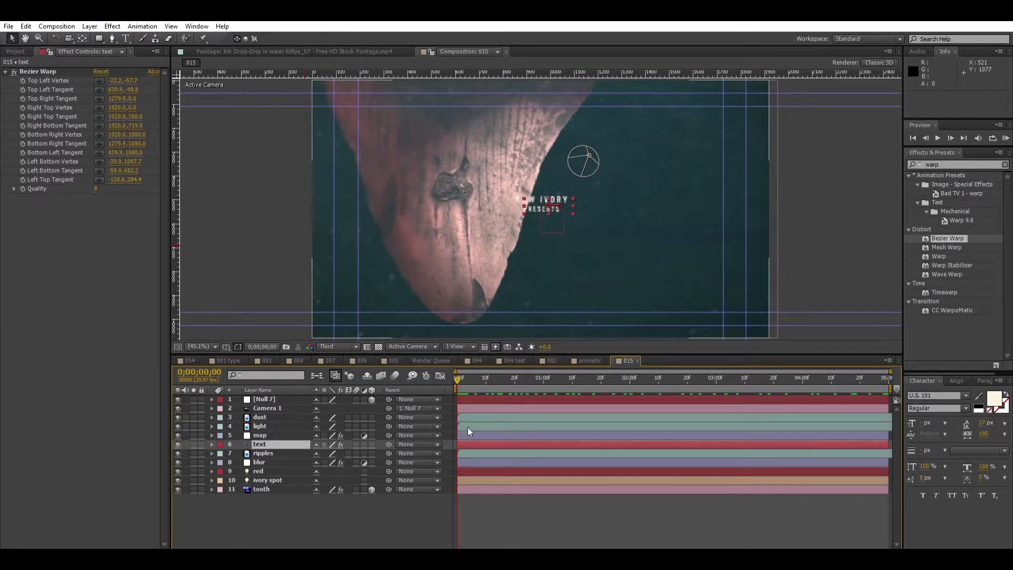
At full-size view, place the first Pen mask point beside the title.
key(slash)
key(g)
drag(526, 161, 523, 176)
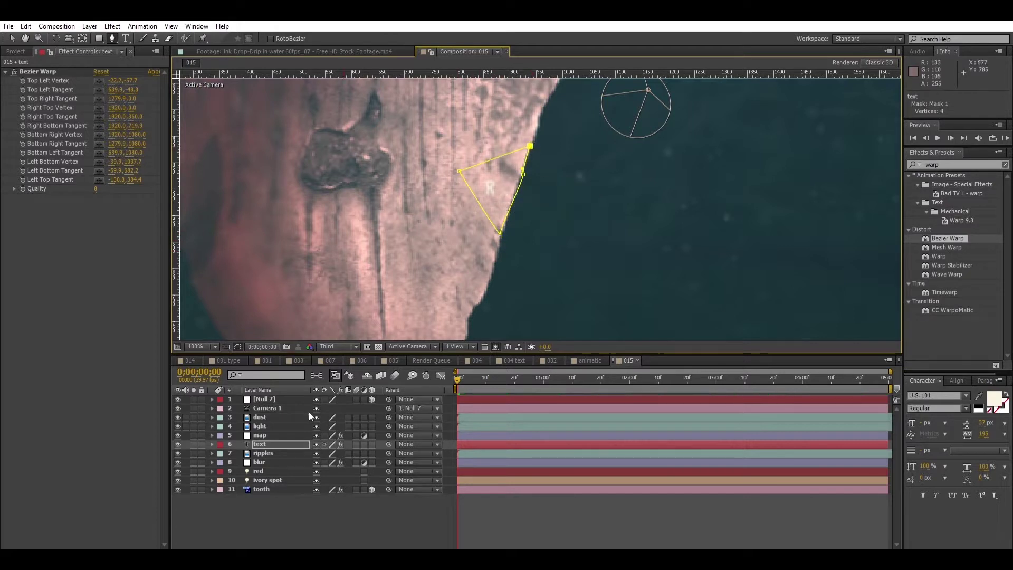
Invert the text layer's mask and reshape it beside the title.
key(m)
click(352, 453)
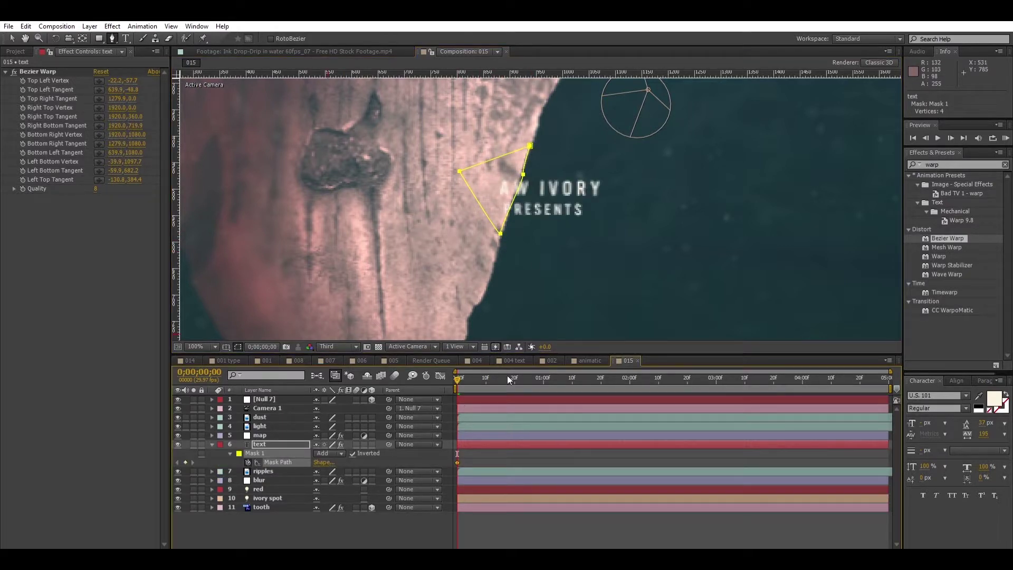
click(248, 462)
key(v)
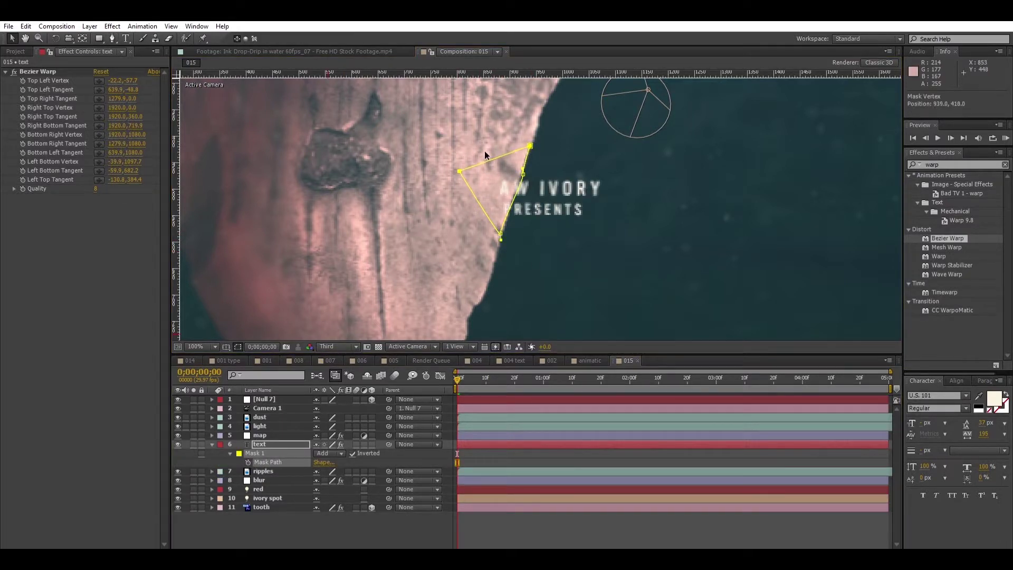
drag(525, 167, 540, 172)
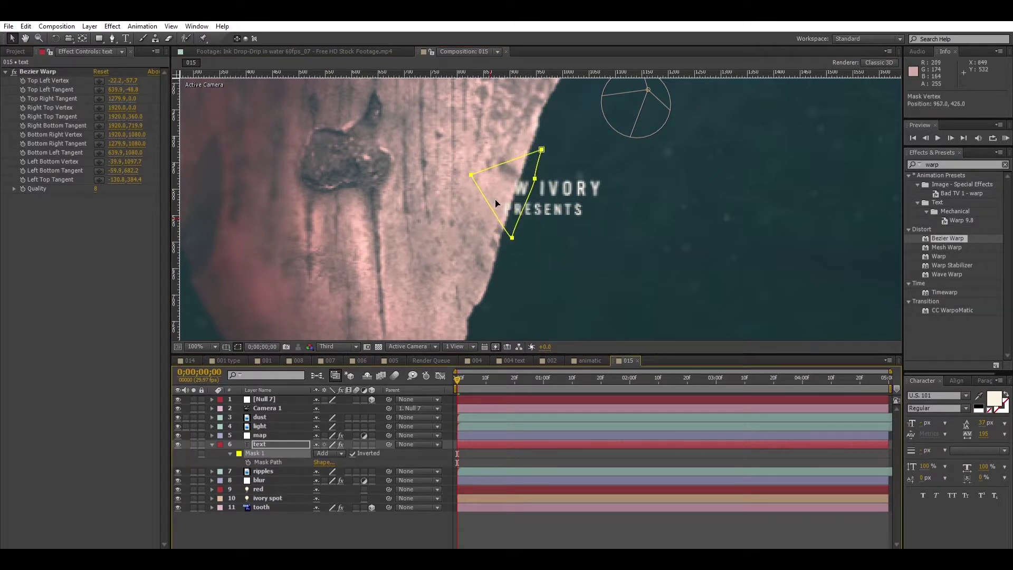
click(540, 172)
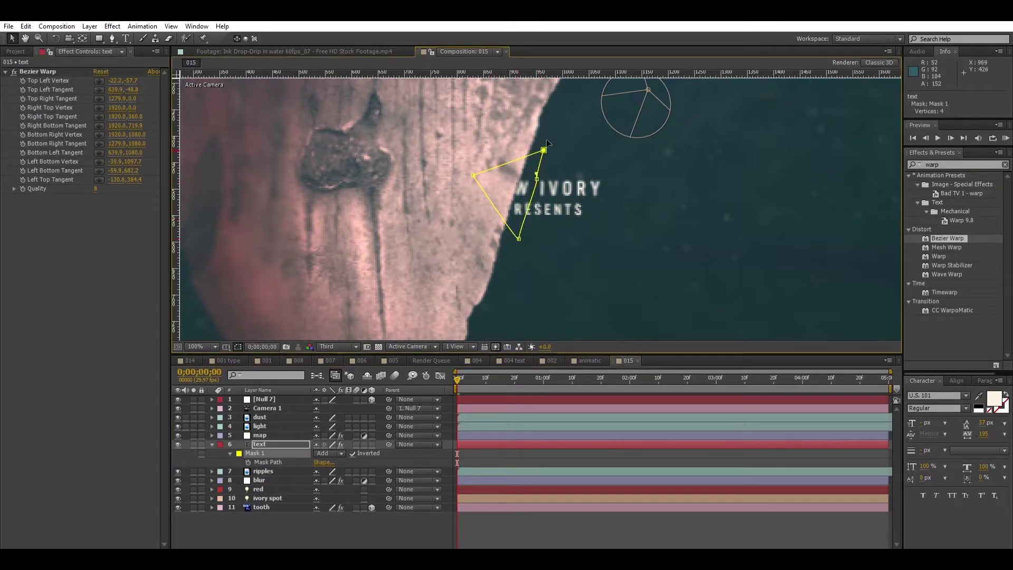
drag(537, 175, 535, 179)
Keyframe the Mask Path at start and end, preview, and add a keyframe near 22 frames.
key(alt+shift+m)
key(End)
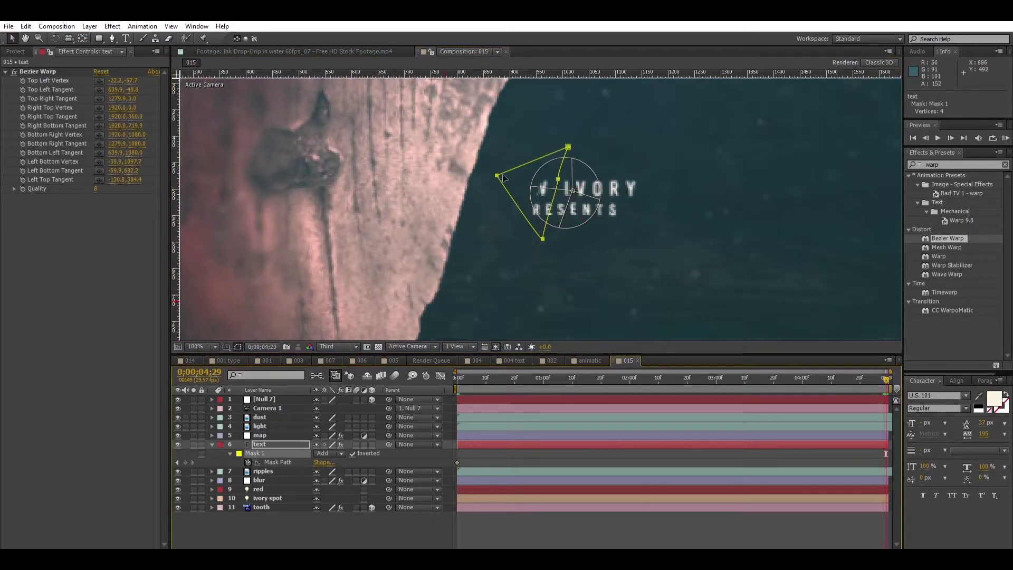
drag(471, 176, 417, 161)
click(1006, 138)
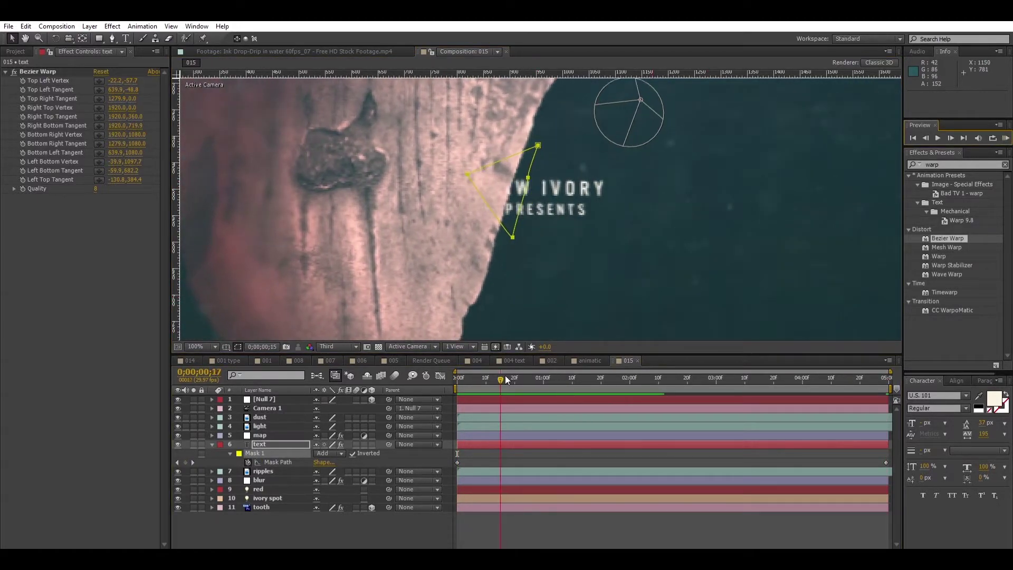
drag(505, 377, 586, 378)
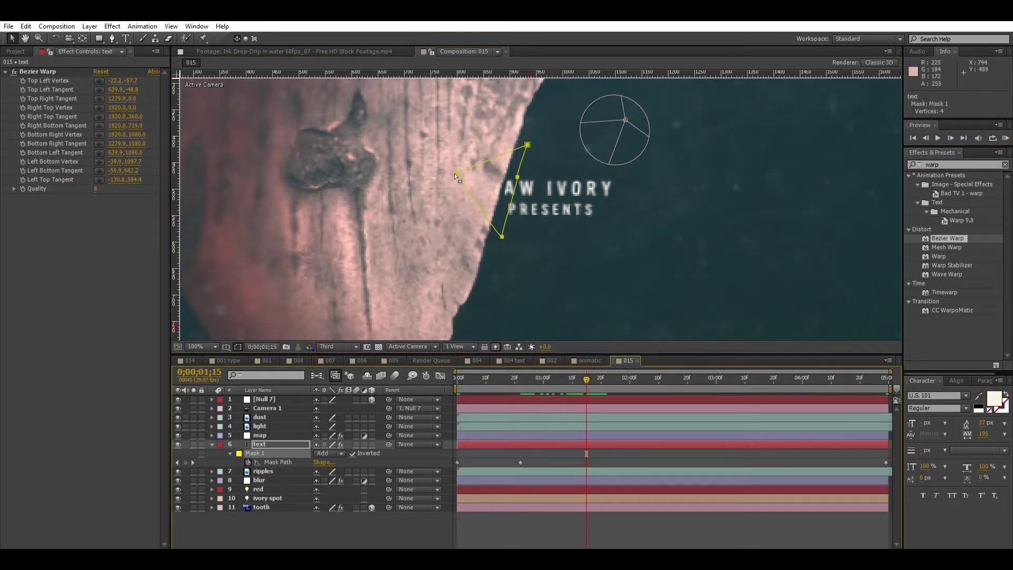
drag(474, 189, 462, 181)
Advance to 0;00;02;07 and RAM preview the refined title reveal.
key(Page_Down)
key(Page_Down)
key(Page_Down)
key(Page_Down)
key(Page_Down)
key(Page_Down)
key(KP_0)
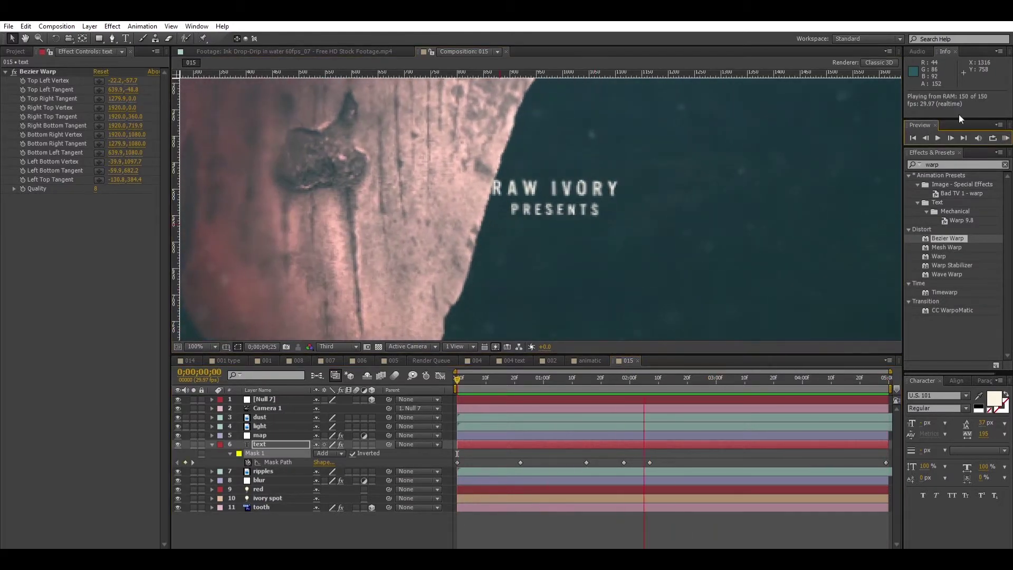
key(space)
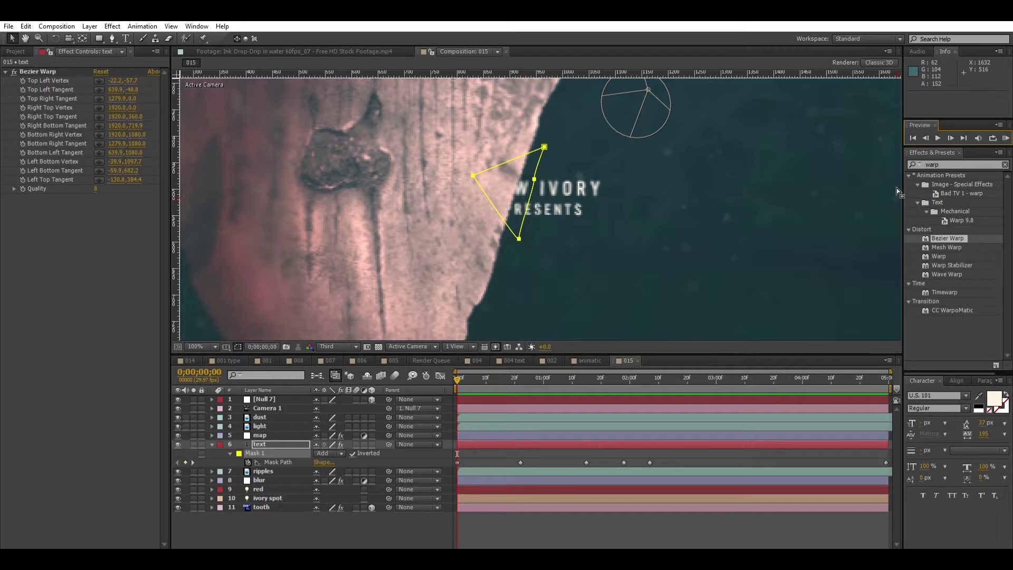